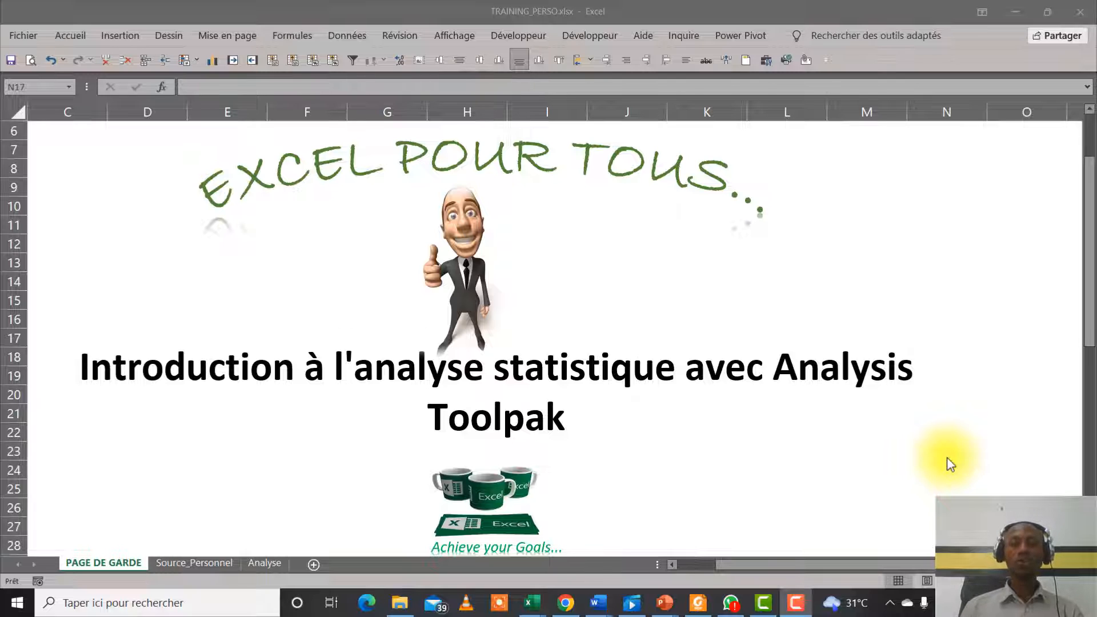
# Open the Source_Personnel sheet and select a cell in the SERVICE column of the staff table
pyautogui.click(204, 566)
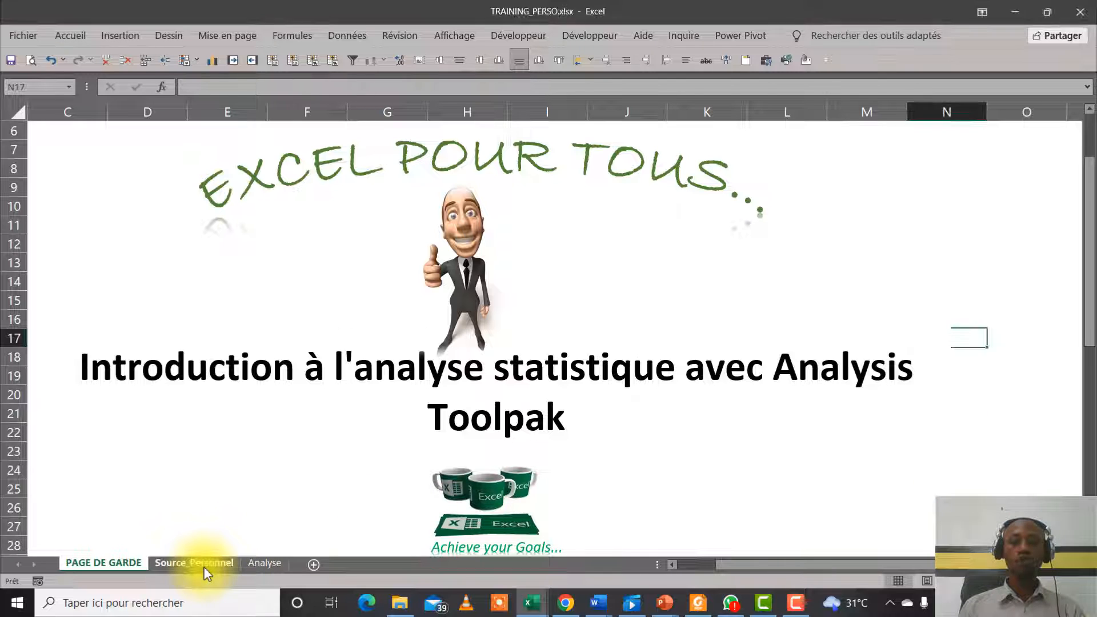
pyautogui.click(204, 566)
pyautogui.click(397, 177)
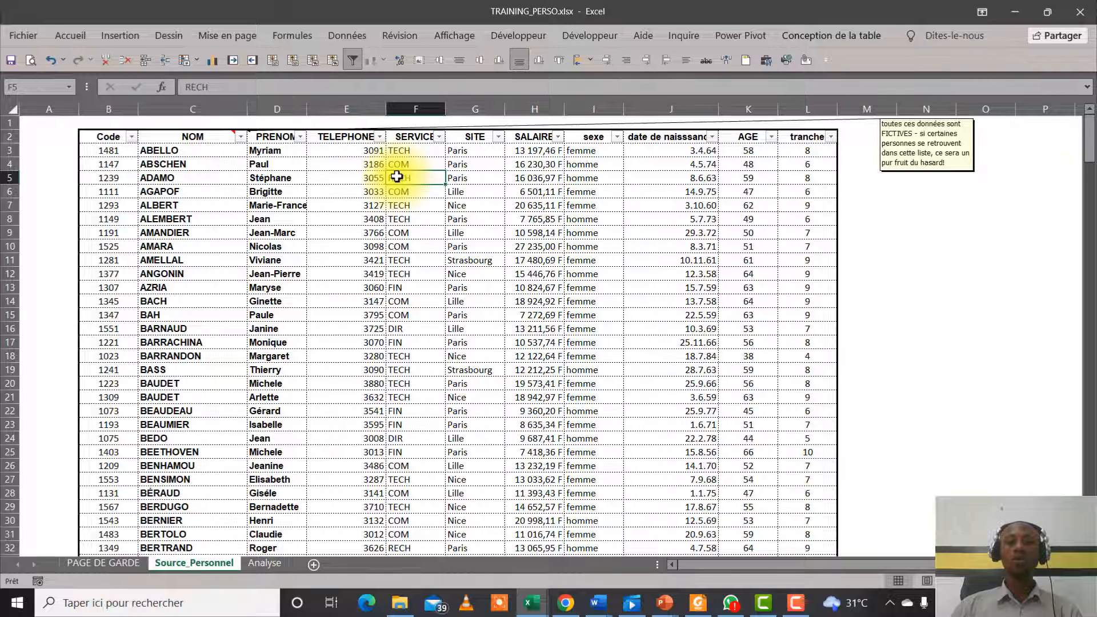
# Enable the Analysis ToolPak add-in through the Excel add-ins manager in the program options
pyautogui.click(70, 37)
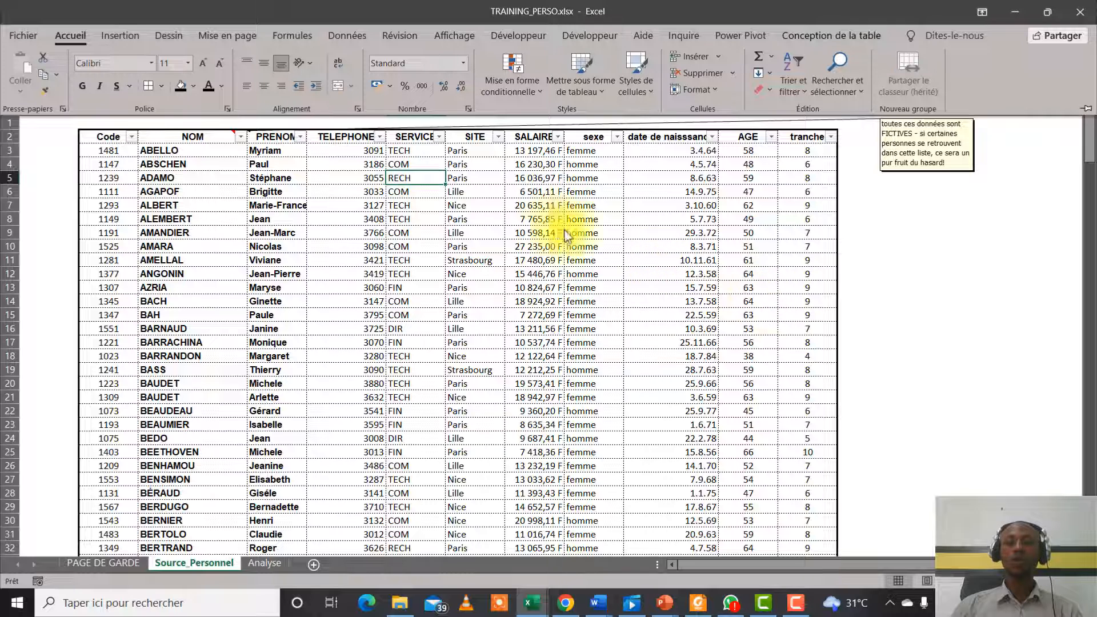
pyautogui.click(20, 35)
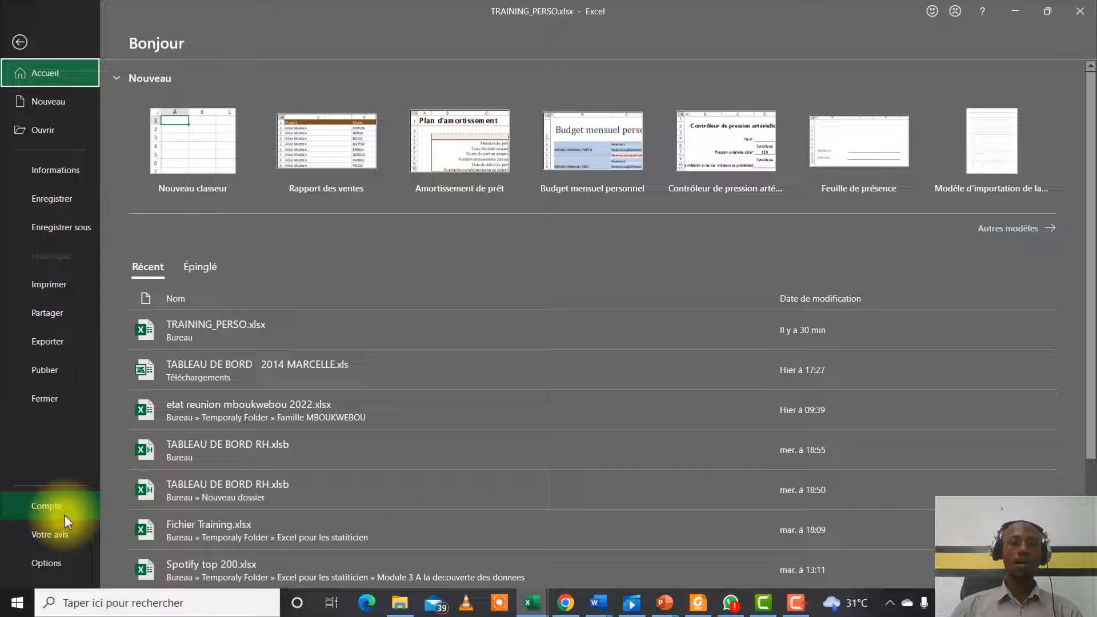
pyautogui.click(66, 567)
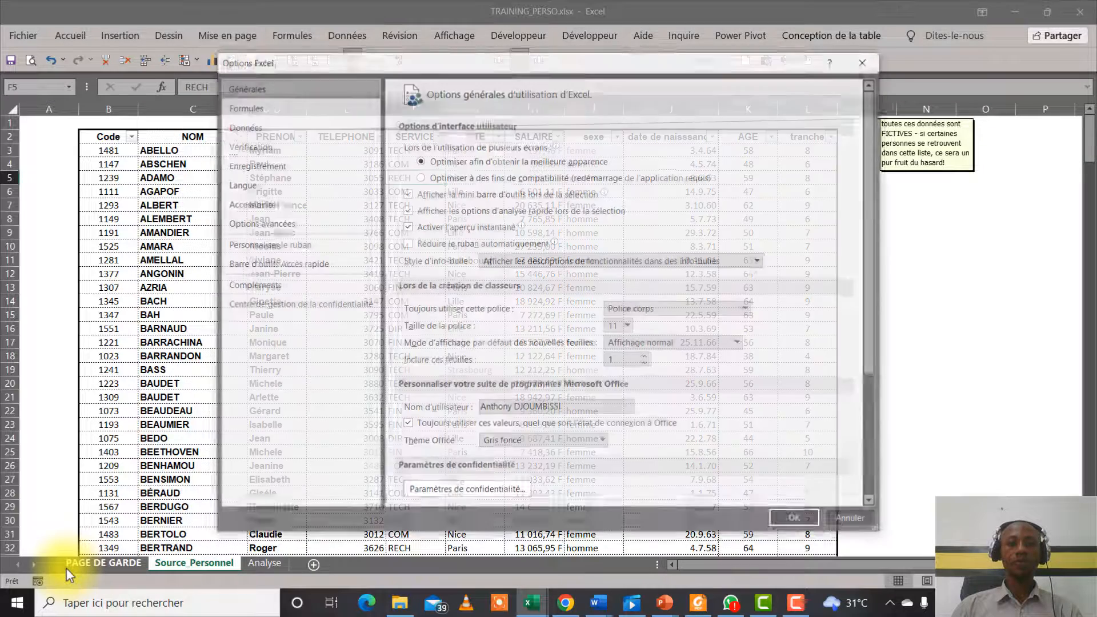
pyautogui.click(253, 288)
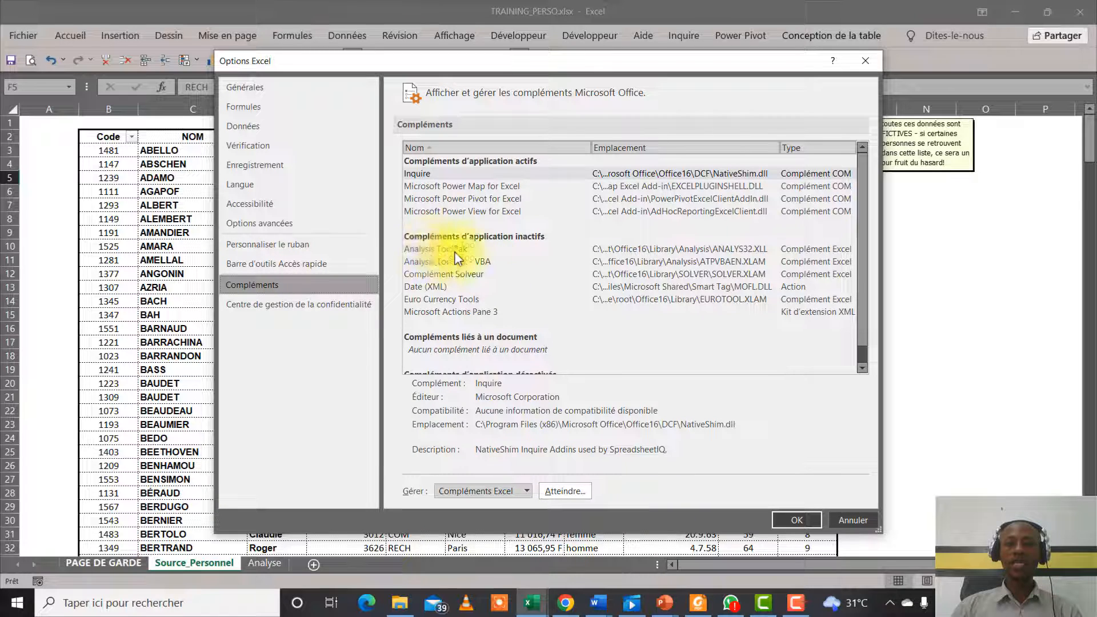
pyautogui.click(526, 492)
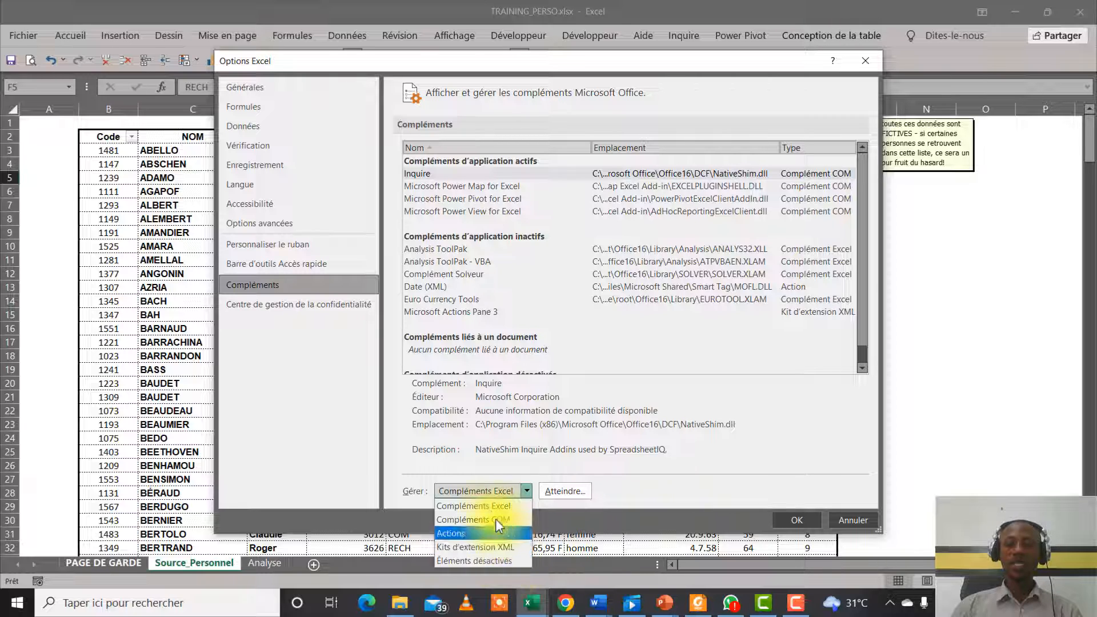
pyautogui.click(485, 507)
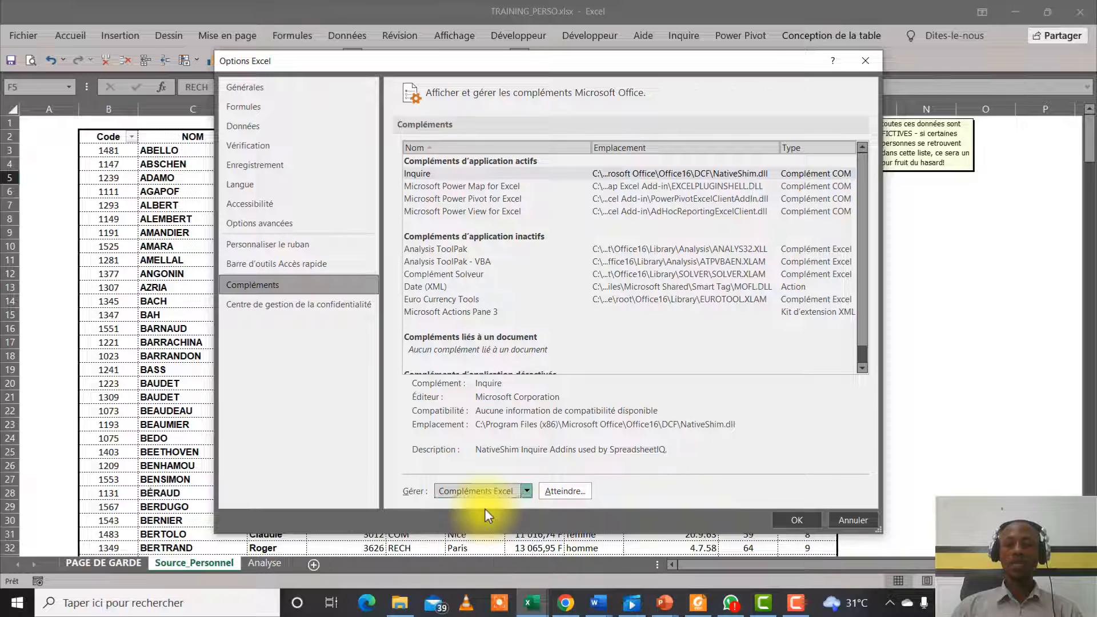
pyautogui.click(559, 492)
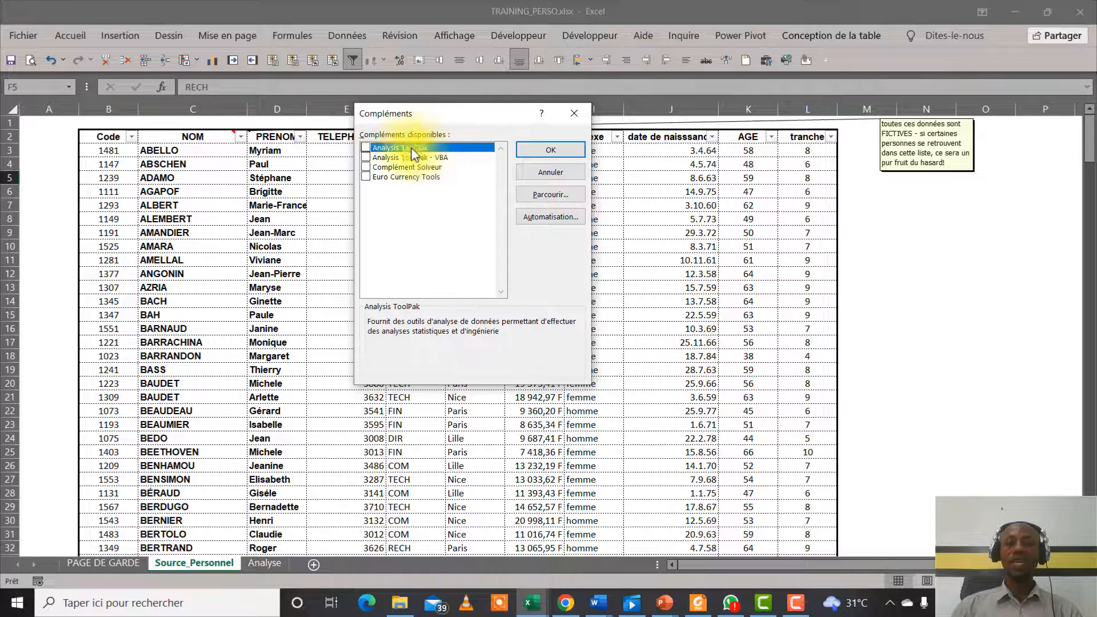
pyautogui.click(366, 147)
pyautogui.click(546, 152)
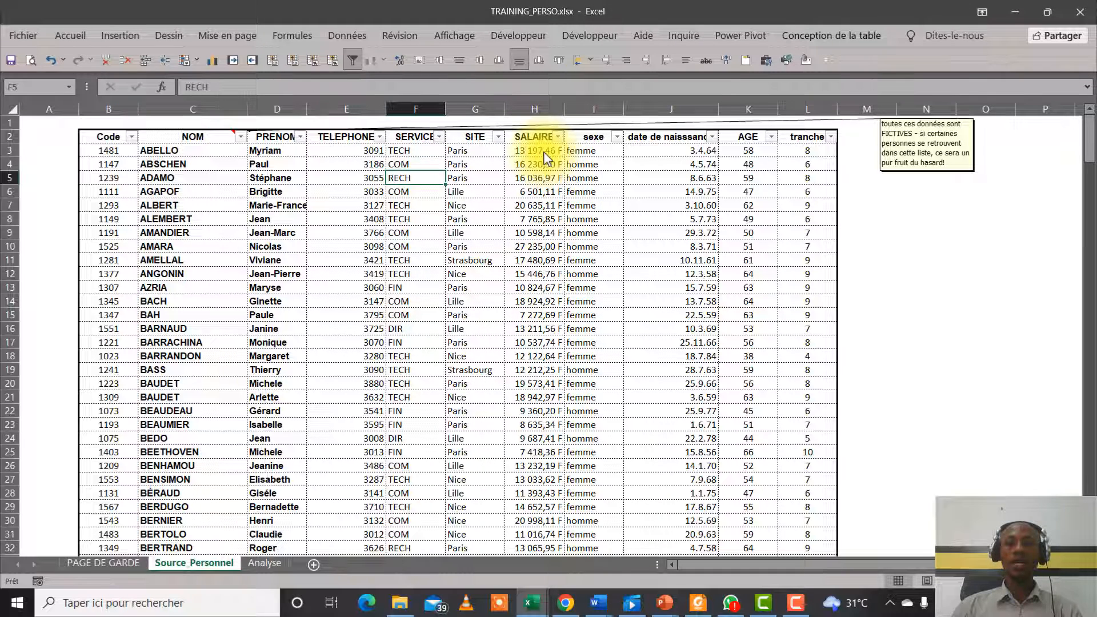
# Locate the data analysis utility among the data tools, and look over the empty frame on the Analyse sheet
pyautogui.click(543, 151)
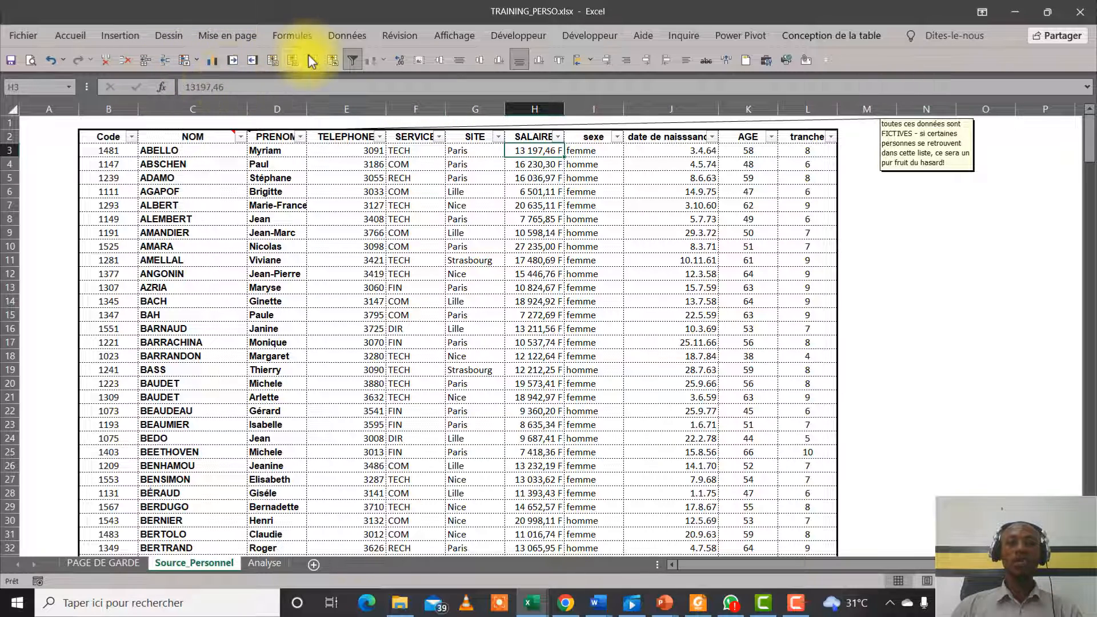
pyautogui.click(358, 39)
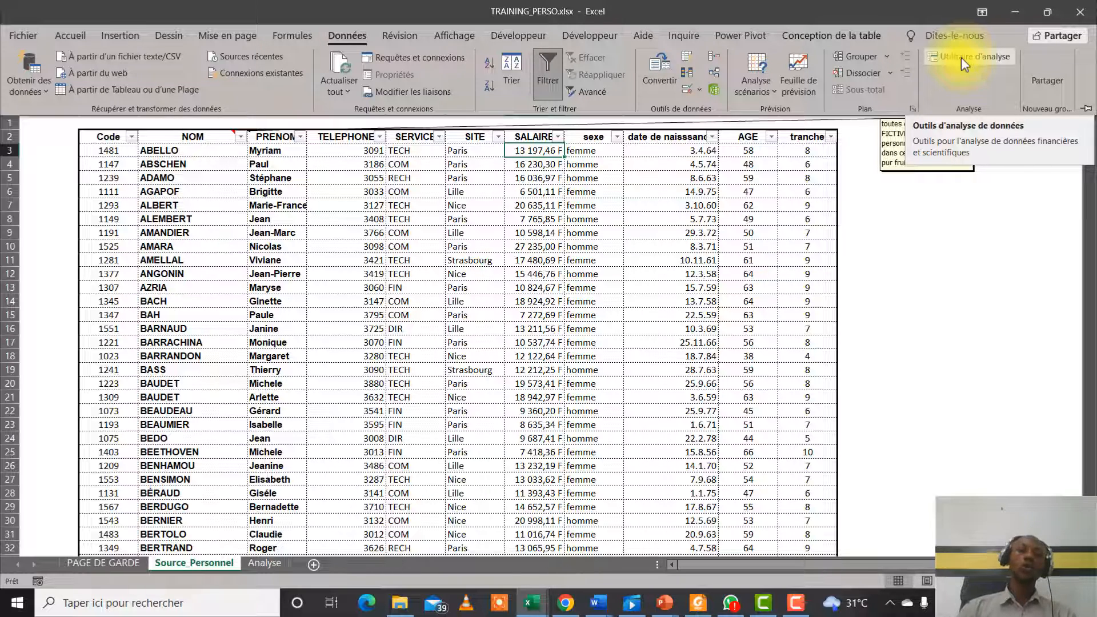
pyautogui.click(264, 565)
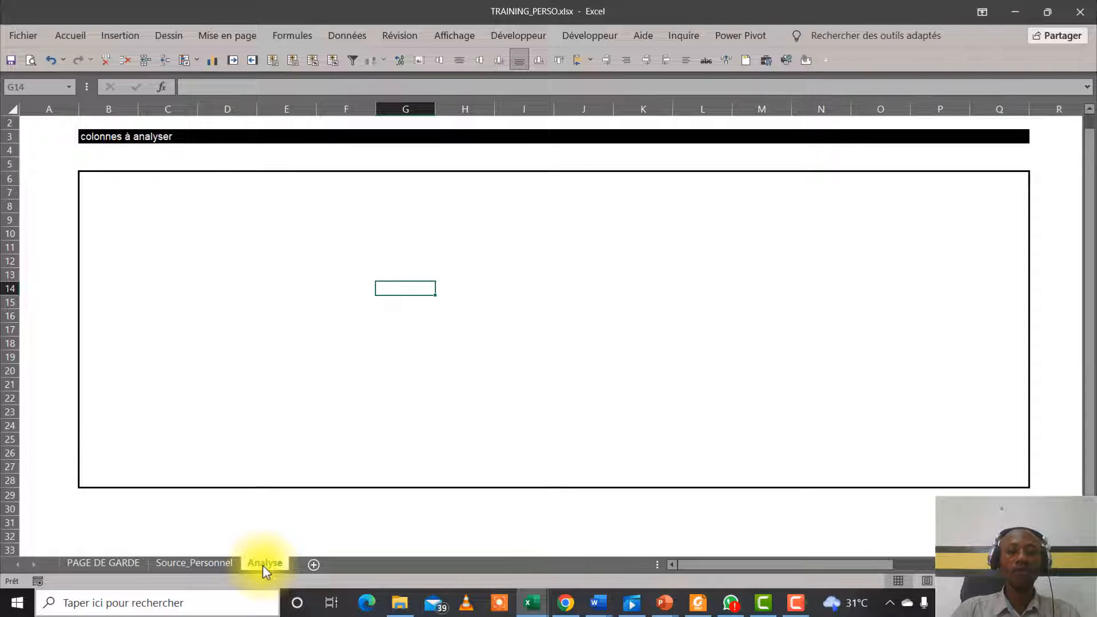
pyautogui.moveTo(165, 190); pyautogui.dragTo(946, 456)
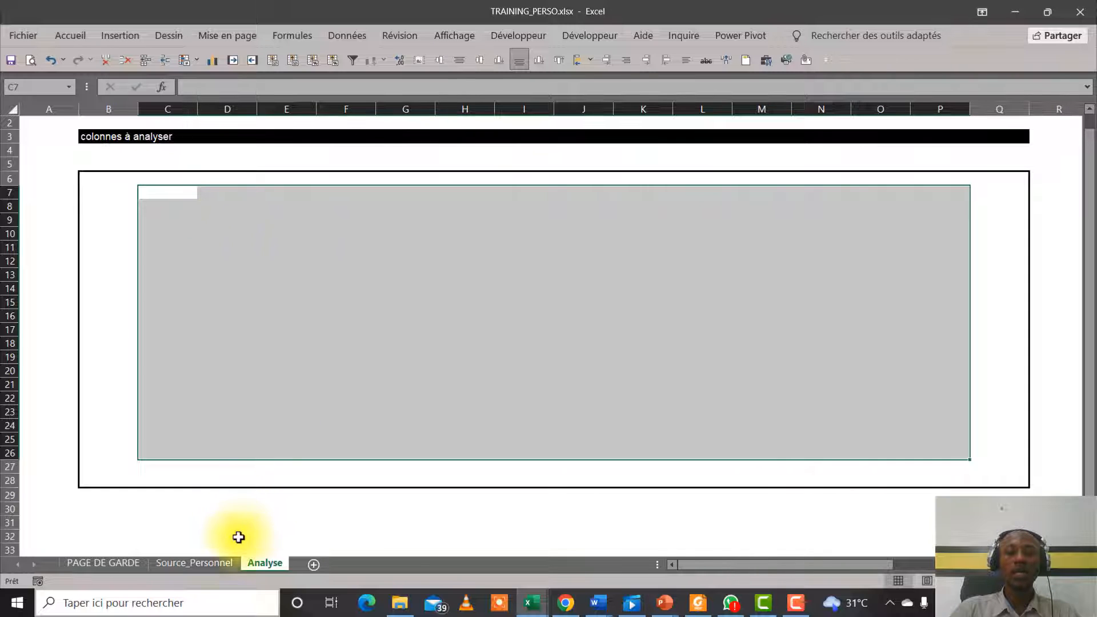
# Examine the SALAIRE, birth date, AGE, tranche and sexe columns on the Source_Personnel sheet as candidates for the analysis
pyautogui.click(212, 567)
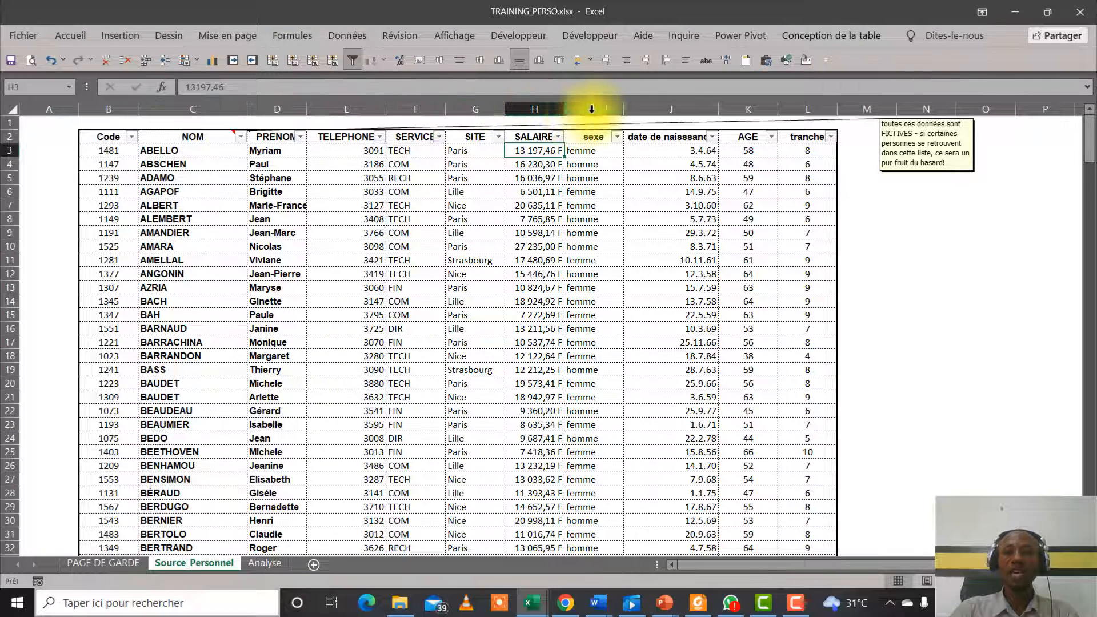
pyautogui.click(537, 109)
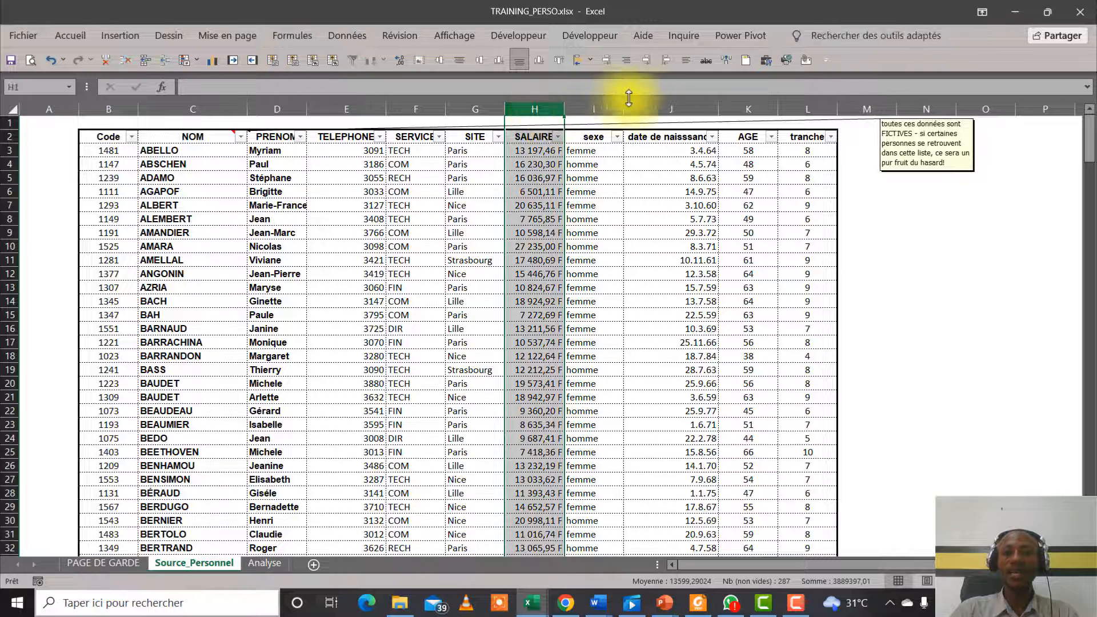
pyautogui.click(657, 108)
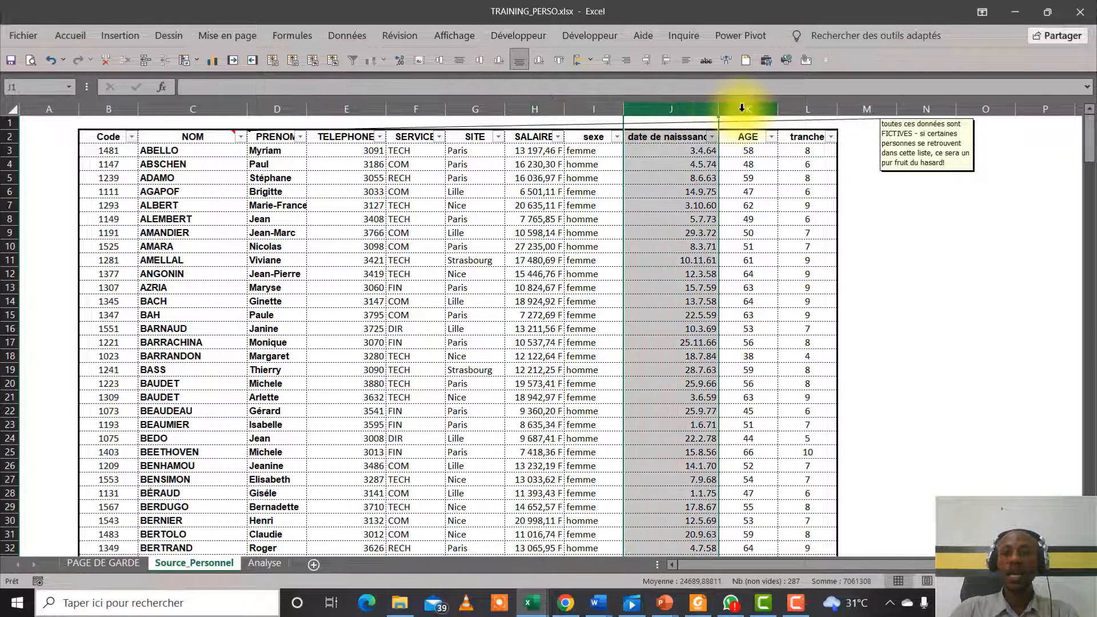
pyautogui.click(745, 107)
pyautogui.click(806, 114)
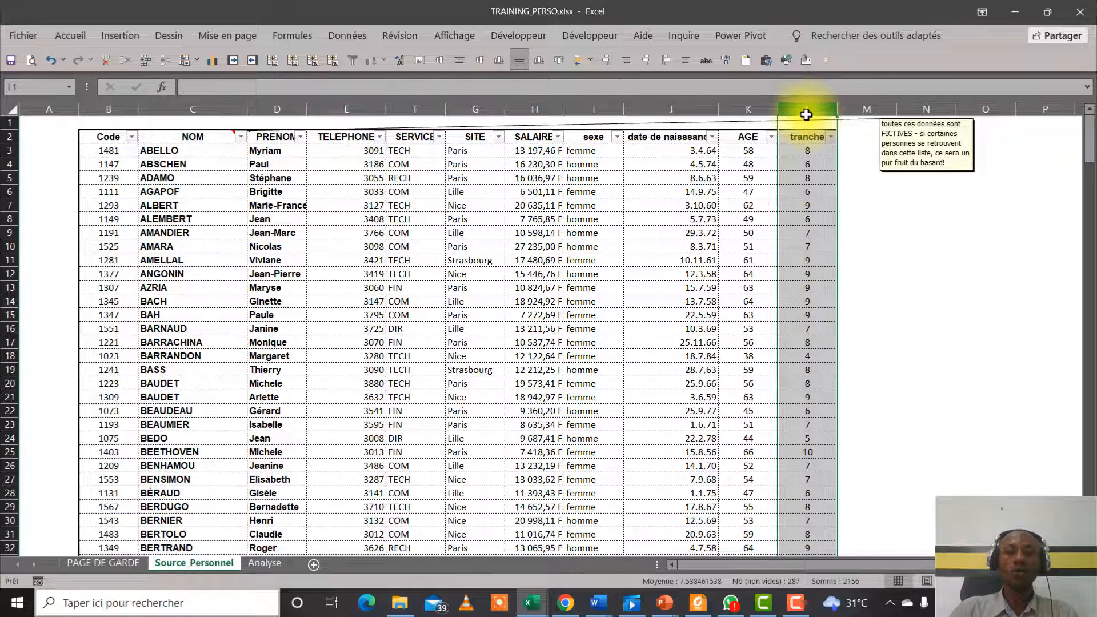
pyautogui.click(534, 107)
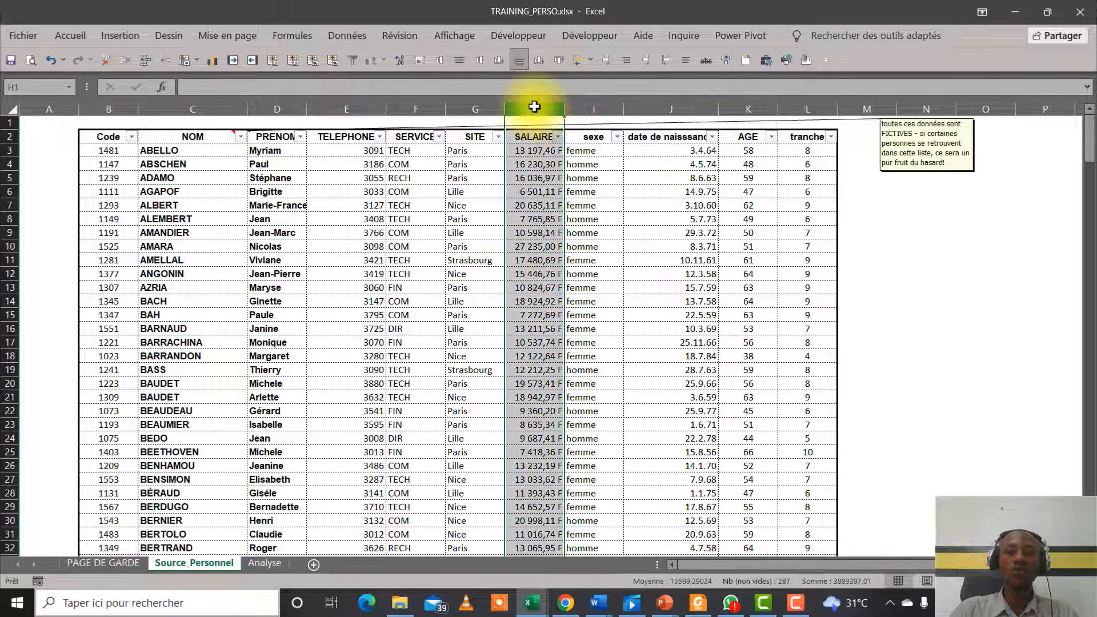
pyautogui.click(654, 103)
pyautogui.click(747, 110)
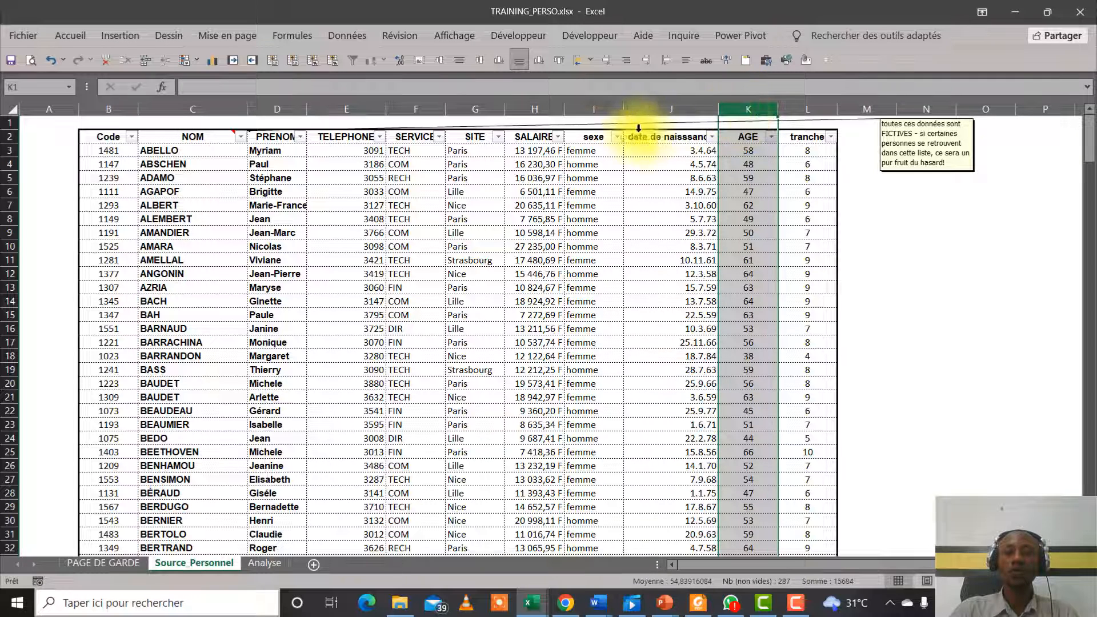
pyautogui.click(581, 109)
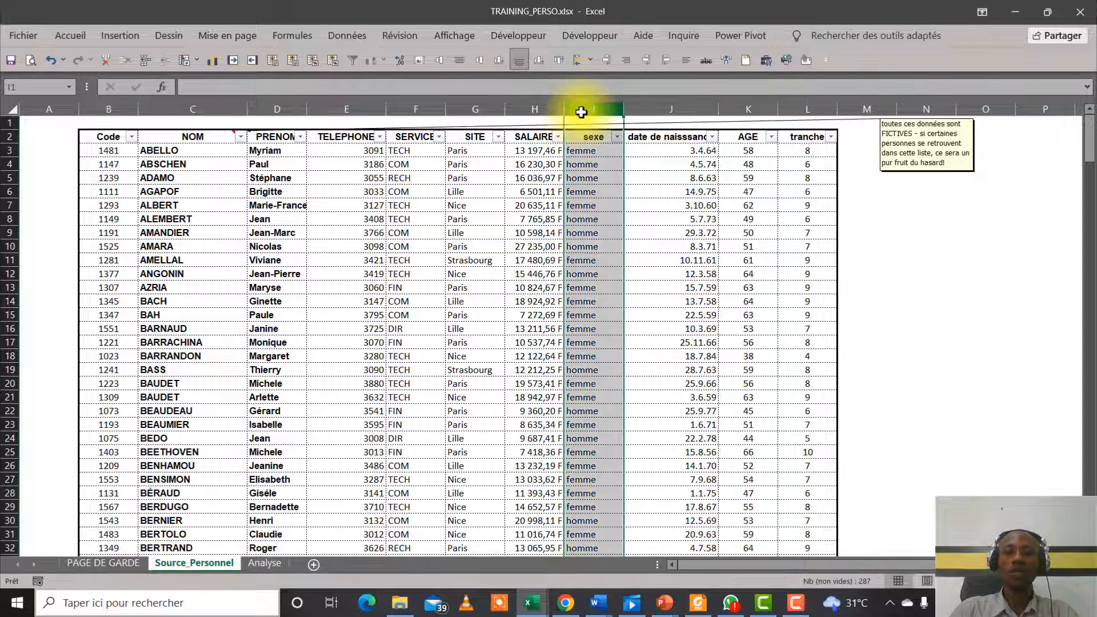
# Add a new worksheet and copy the SALAIRE, birth date, AGE and tranche columns from Source_Personnel
pyautogui.click(551, 111)
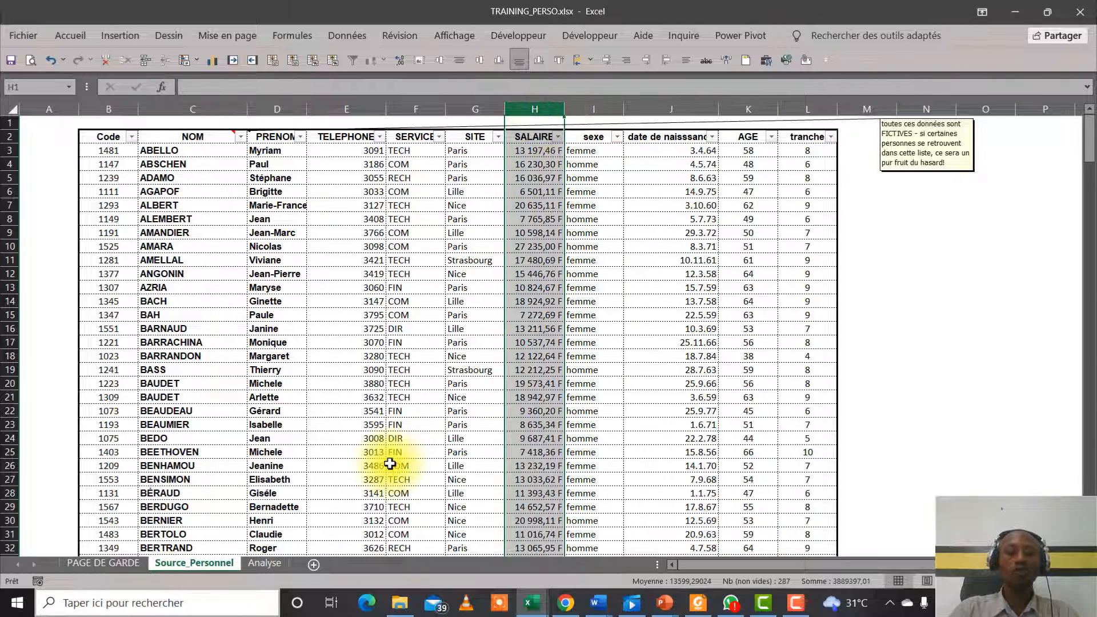
pyautogui.click(313, 565)
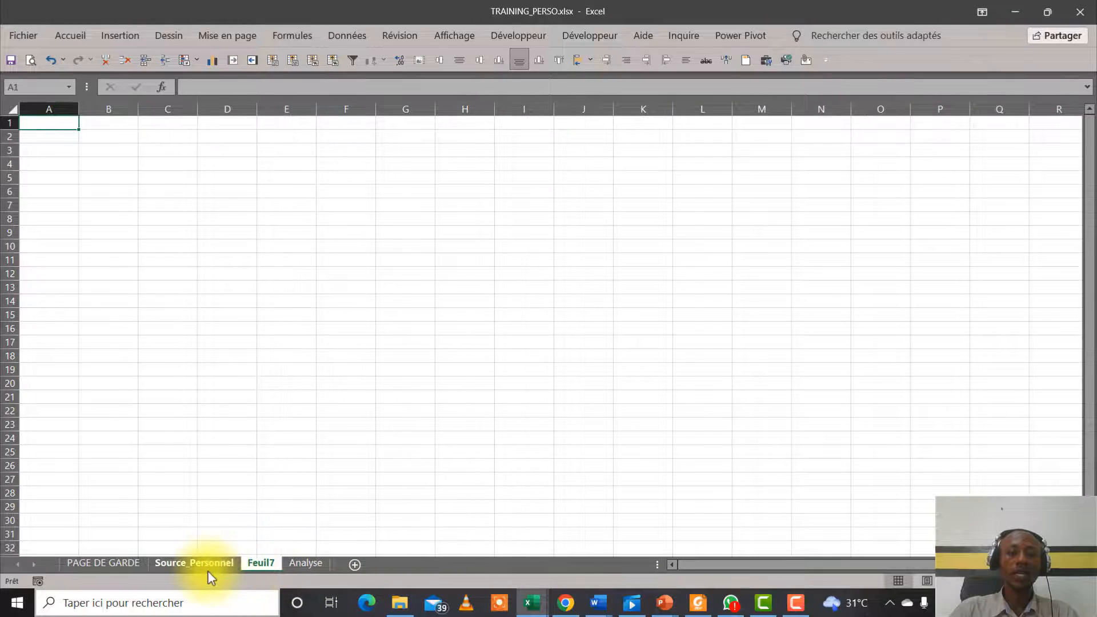
pyautogui.click(205, 565)
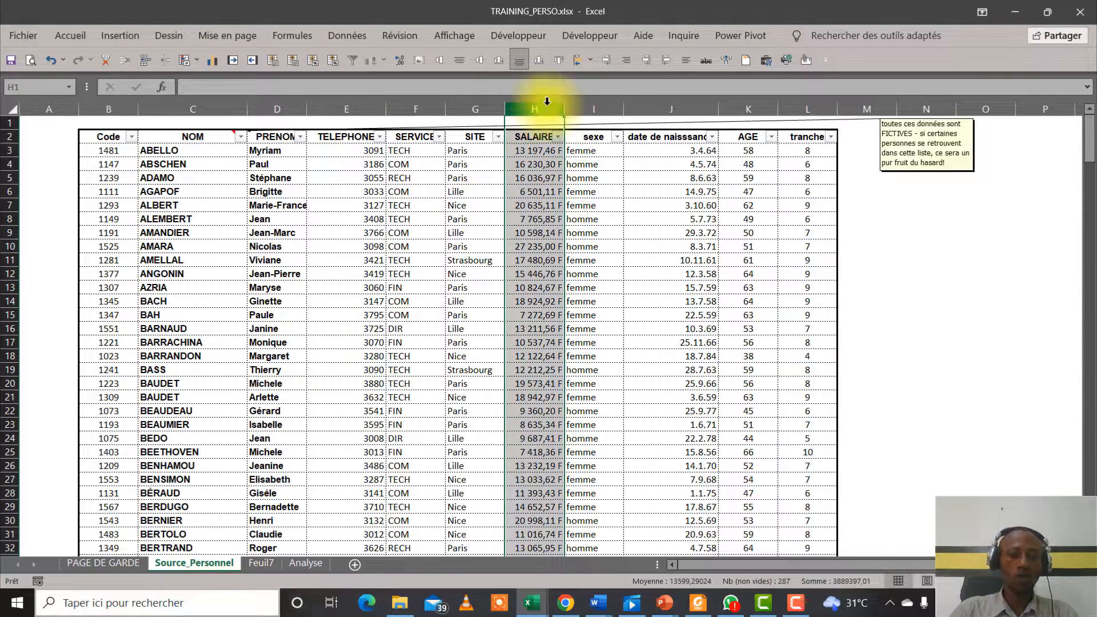
pyautogui.keyDown('ctrl'); pyautogui.click(663, 106); pyautogui.keyUp('ctrl')
pyautogui.keyDown('ctrl'); pyautogui.click(754, 107); pyautogui.keyUp('ctrl')
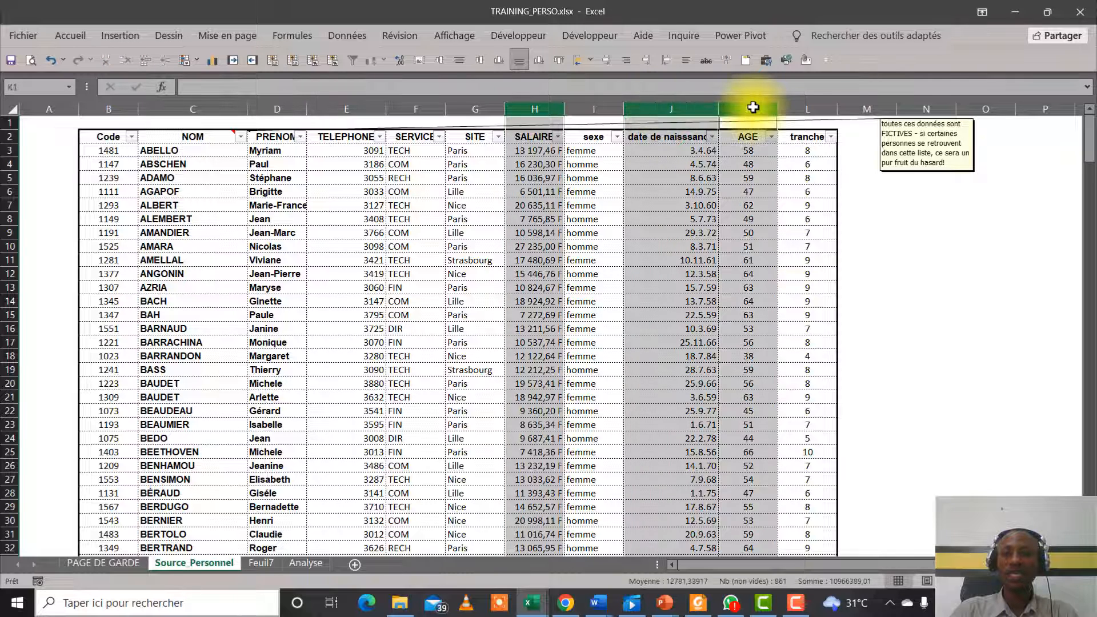
pyautogui.keyDown('ctrl'); pyautogui.click(800, 108); pyautogui.keyUp('ctrl')
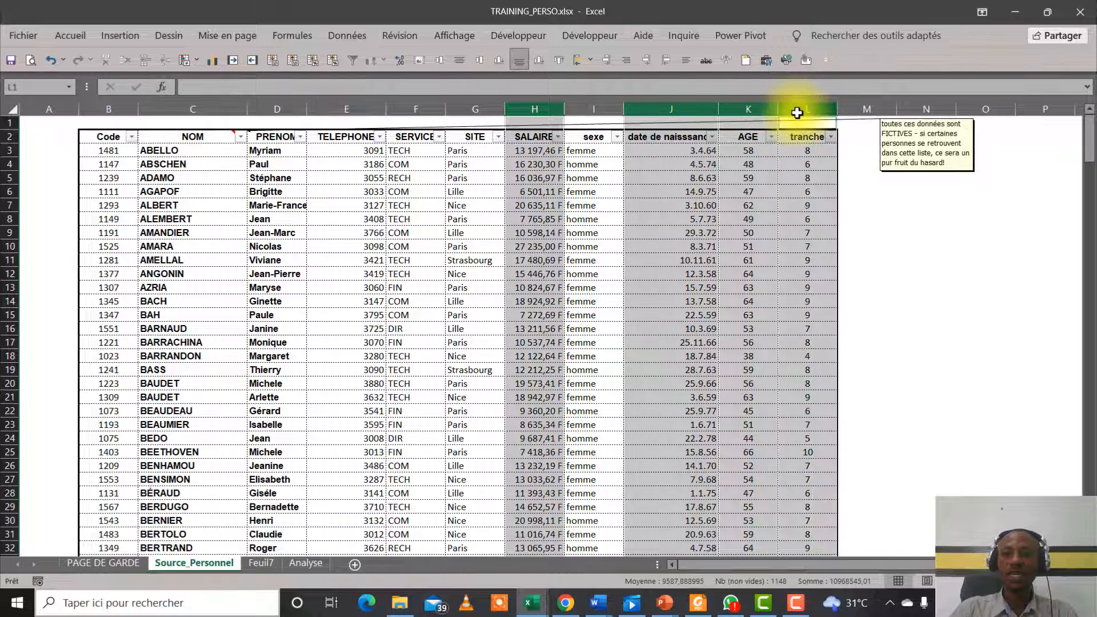
pyautogui.rightClick(793, 179)
pyautogui.click(835, 210)
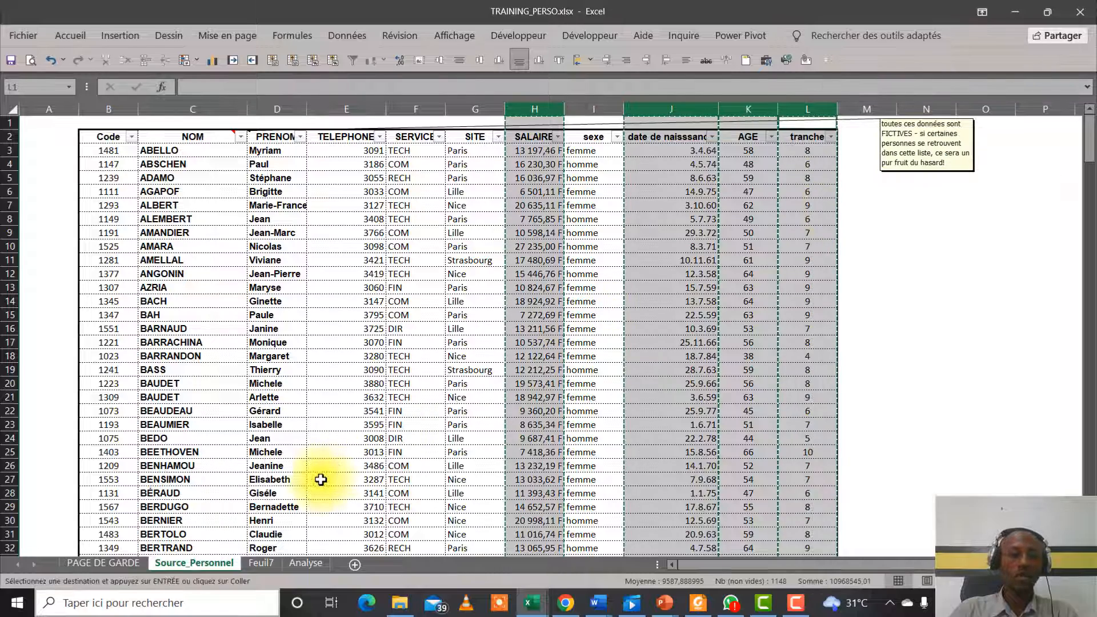
# Paste the copied columns as values only into the new sheet Feuil7, starting at column D
pyautogui.click(262, 564)
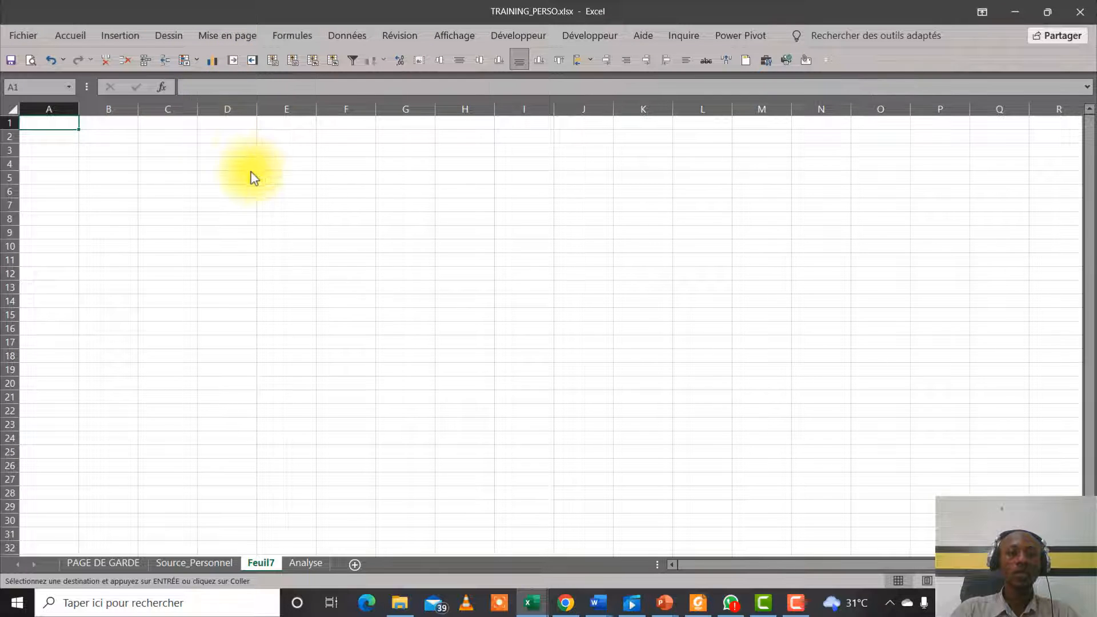
pyautogui.click(394, 236)
pyautogui.click(278, 112)
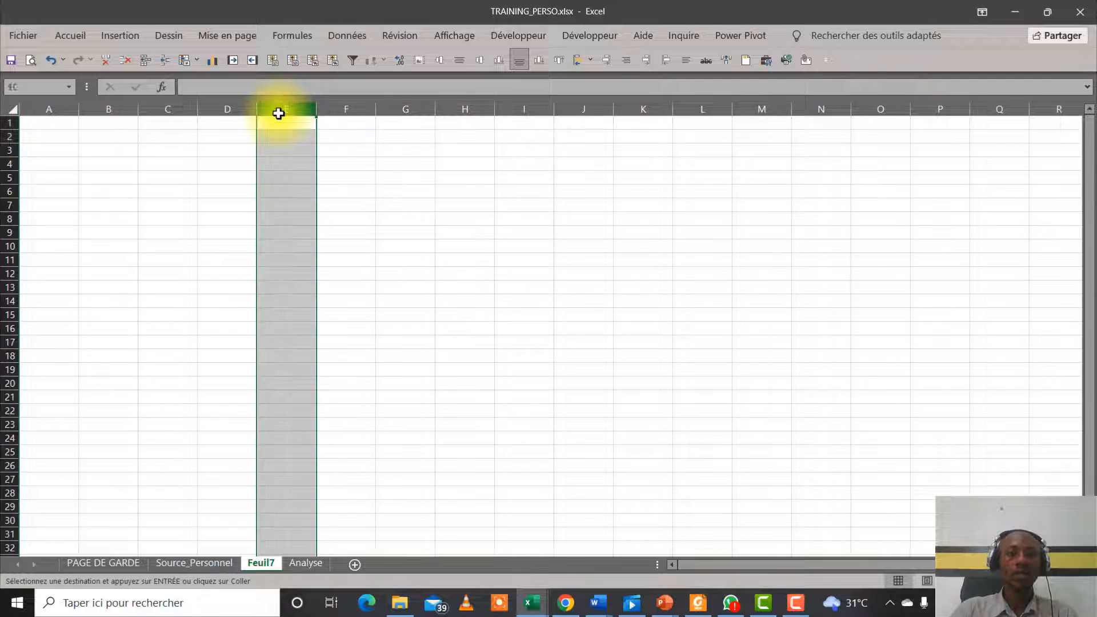
pyautogui.click(232, 110)
pyautogui.rightClick(217, 159)
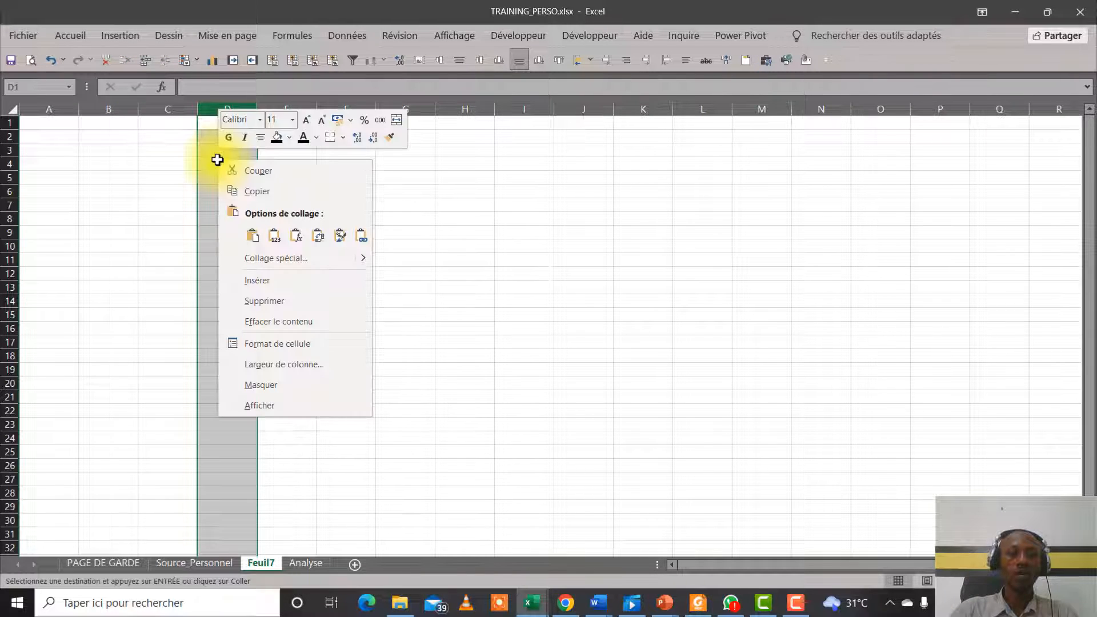
pyautogui.click(275, 235)
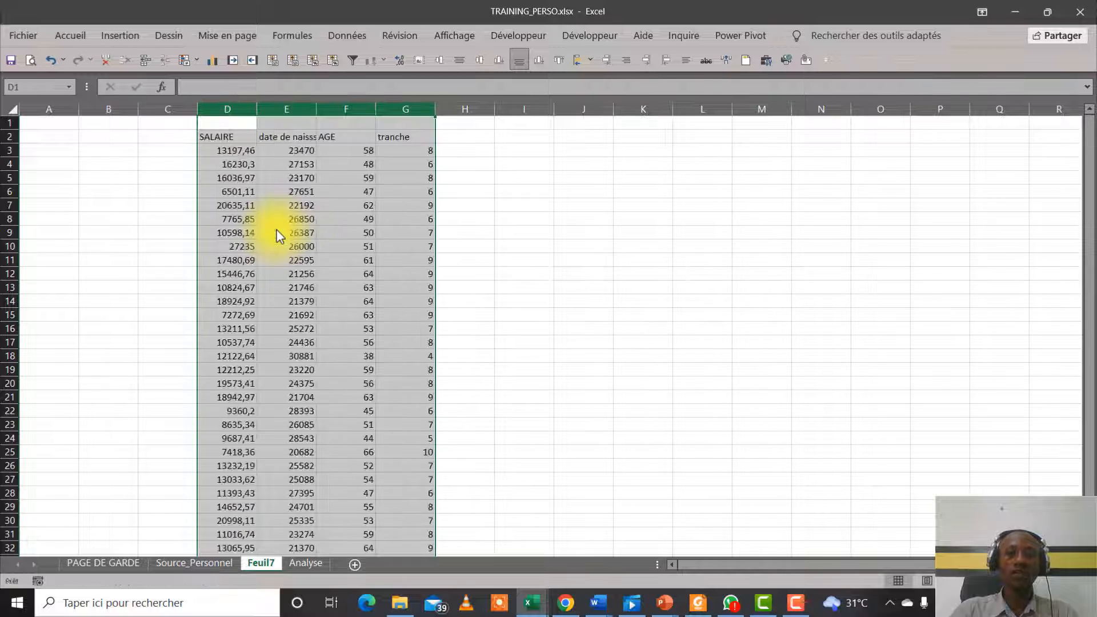
# Review the headers of the pasted SALAIRE, birth date, AGE and tranche columns on Feuil7
pyautogui.click(342, 227)
pyautogui.click(229, 148)
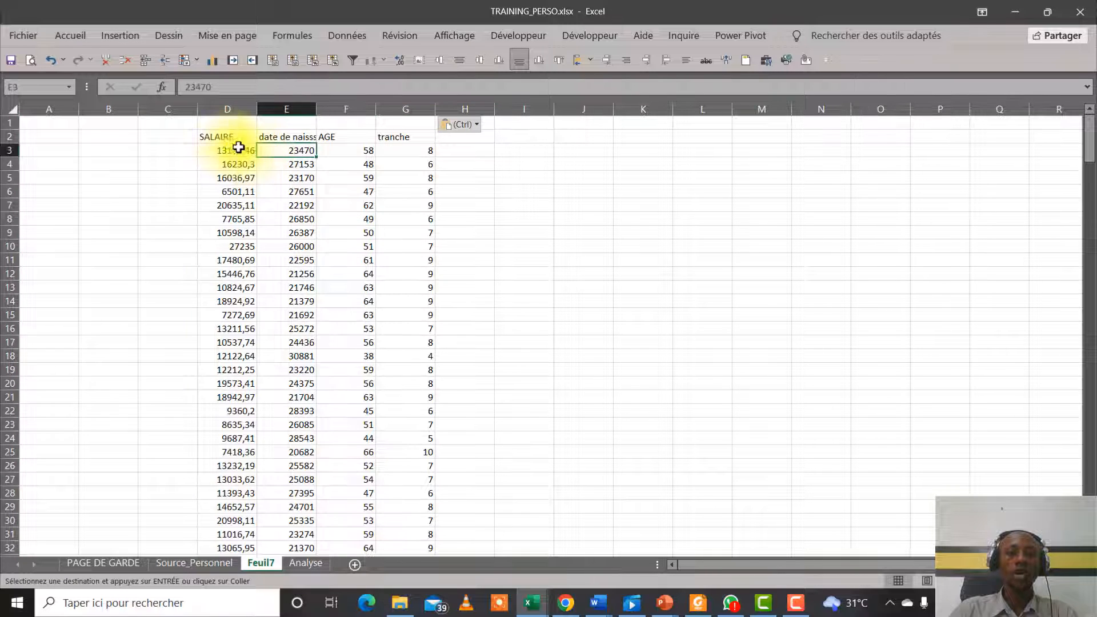
pyautogui.click(233, 136)
pyautogui.click(287, 137)
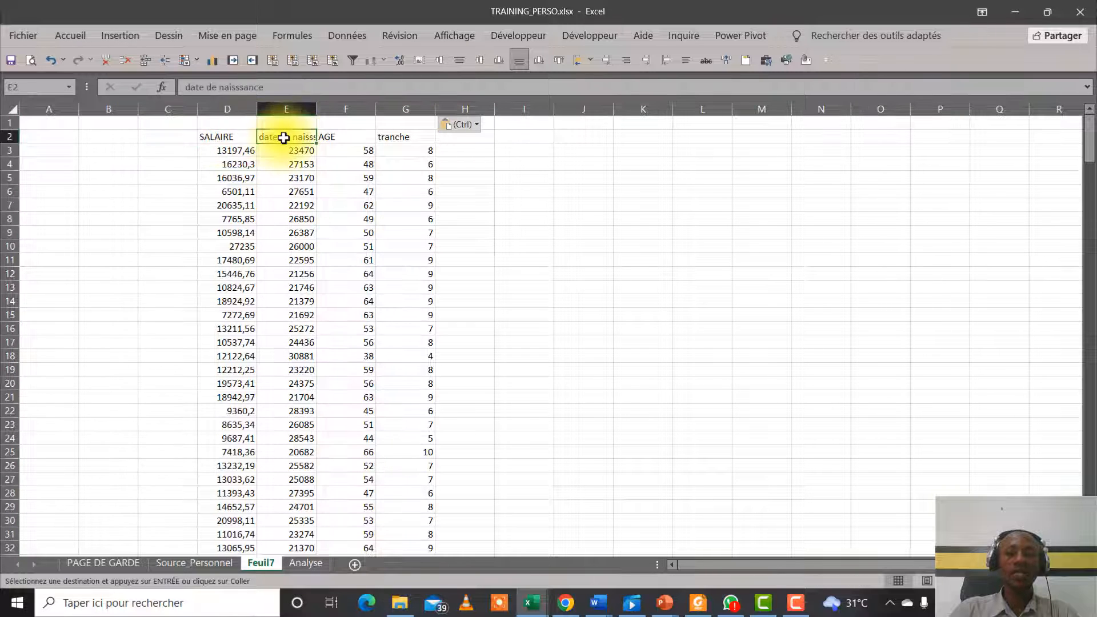
pyautogui.click(342, 135)
pyautogui.click(414, 135)
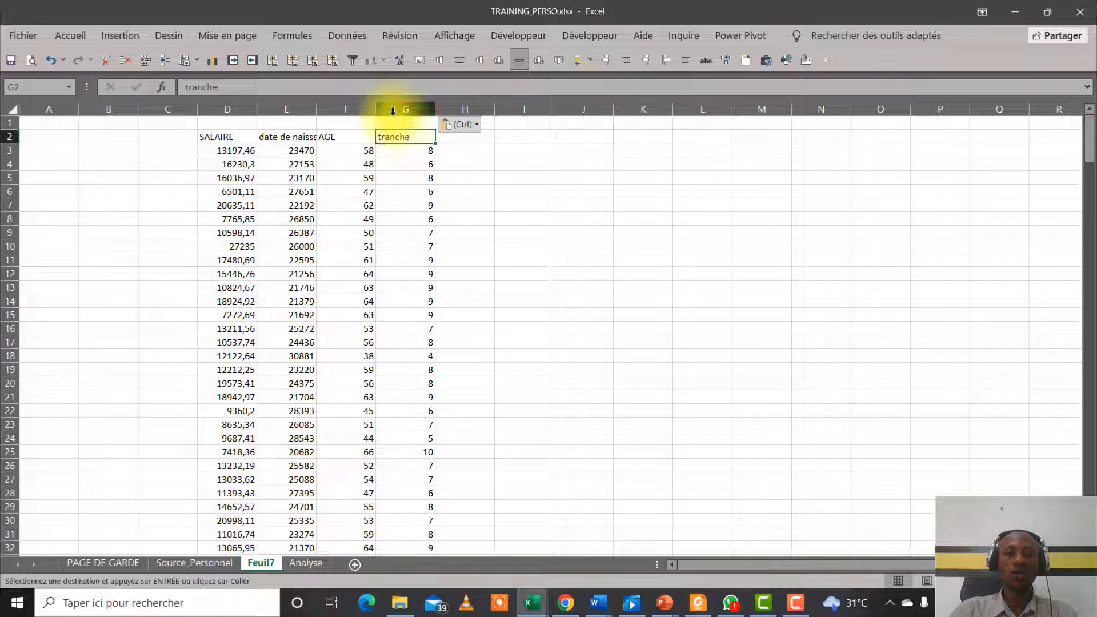
pyautogui.click(349, 122)
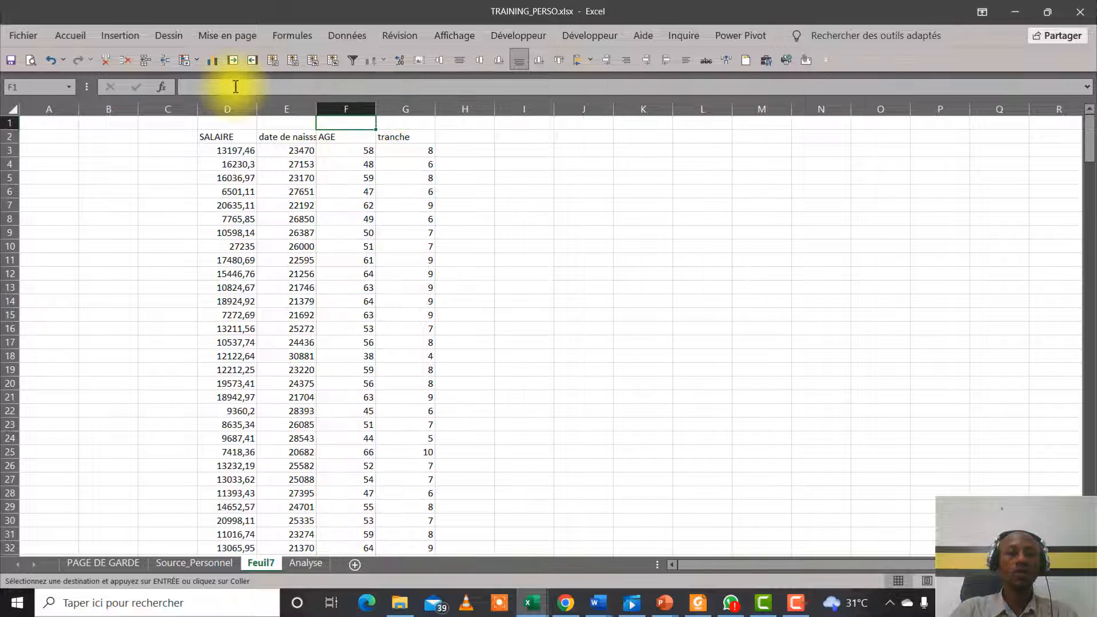
# Delete the empty first row above the column headers on Feuil7
pyautogui.click(126, 61)
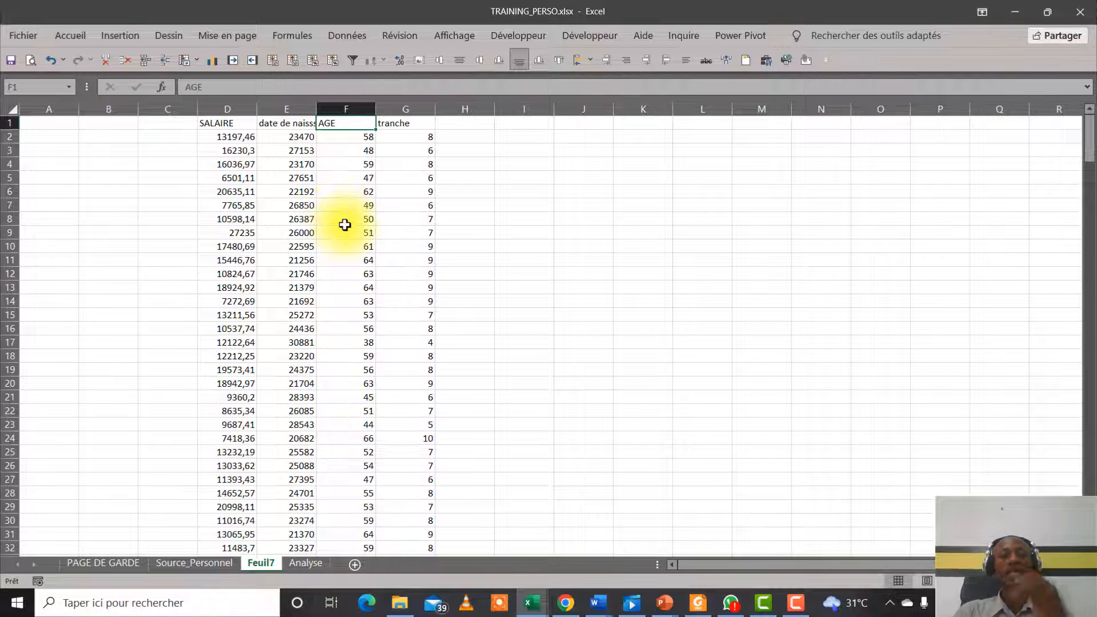
pyautogui.click(239, 150)
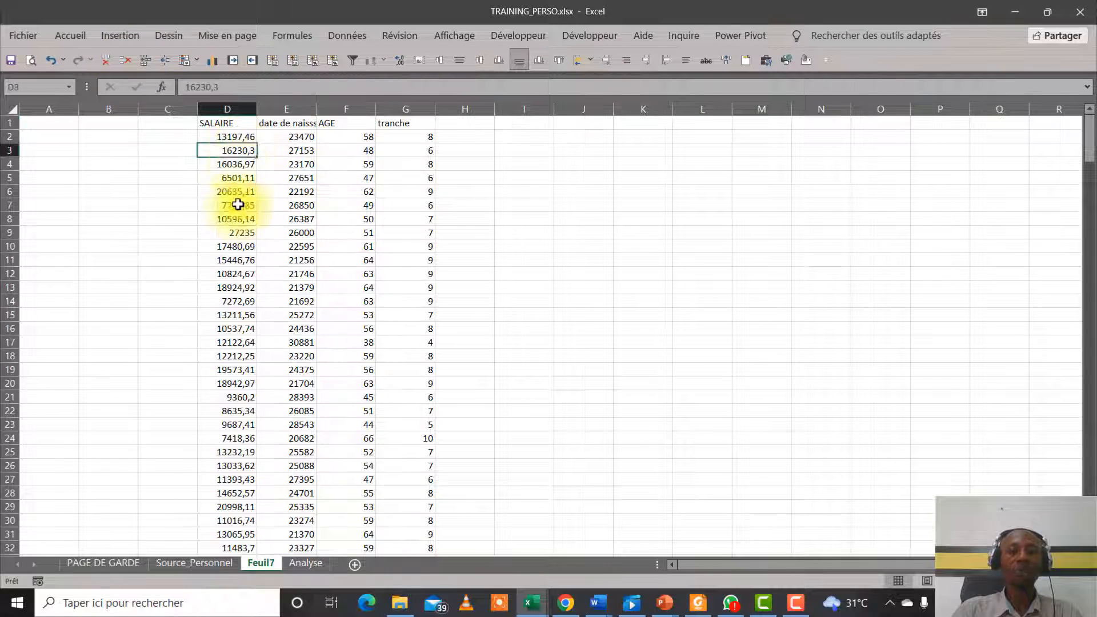
pyautogui.click(237, 218)
# Format the birth date column E on Feuil7 as a short date (Date courte)
pyautogui.click(304, 149)
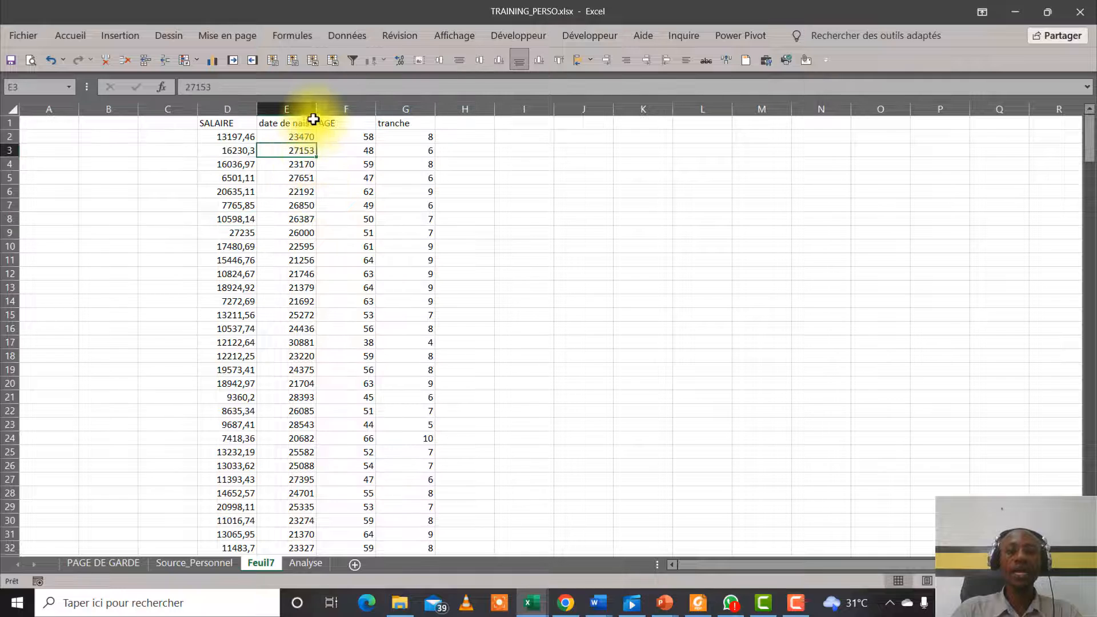
pyautogui.click(305, 105)
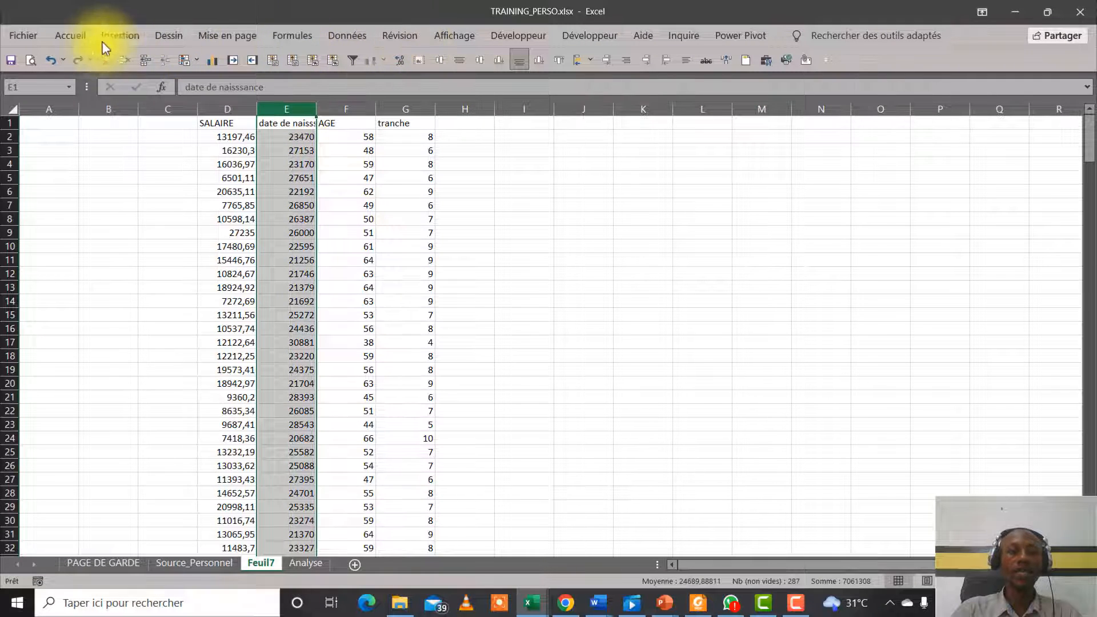
pyautogui.click(71, 36)
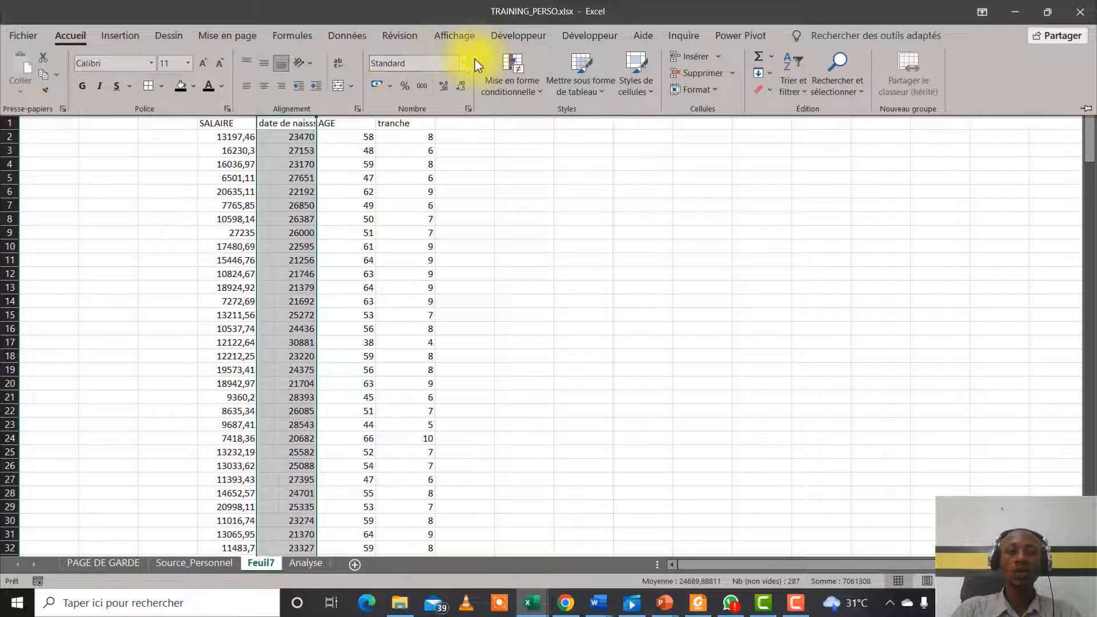
pyautogui.click(463, 63)
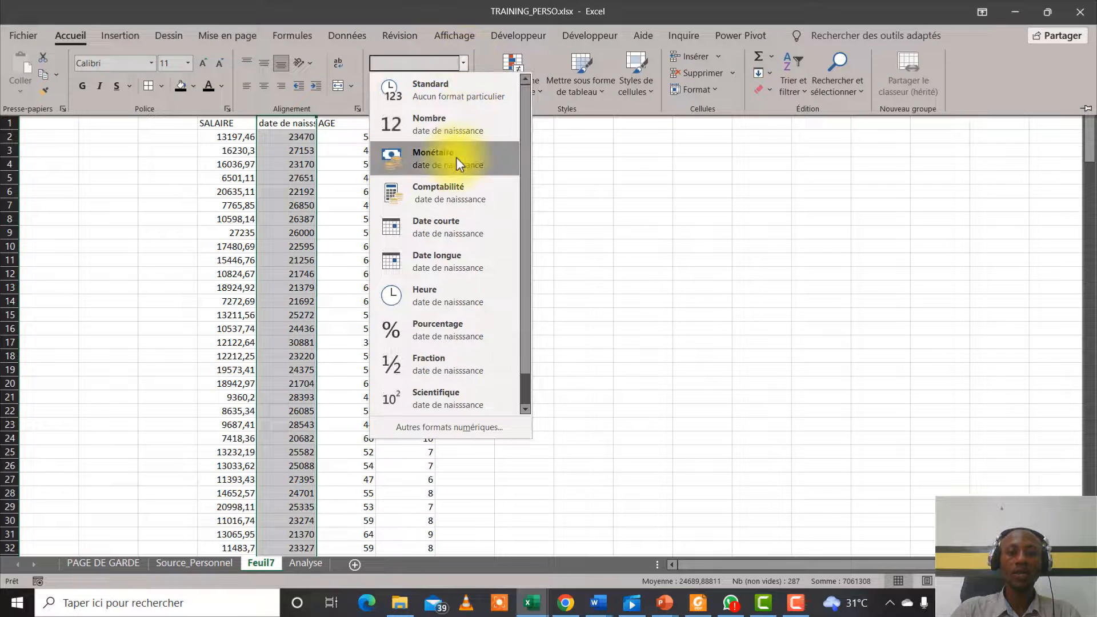
pyautogui.click(472, 226)
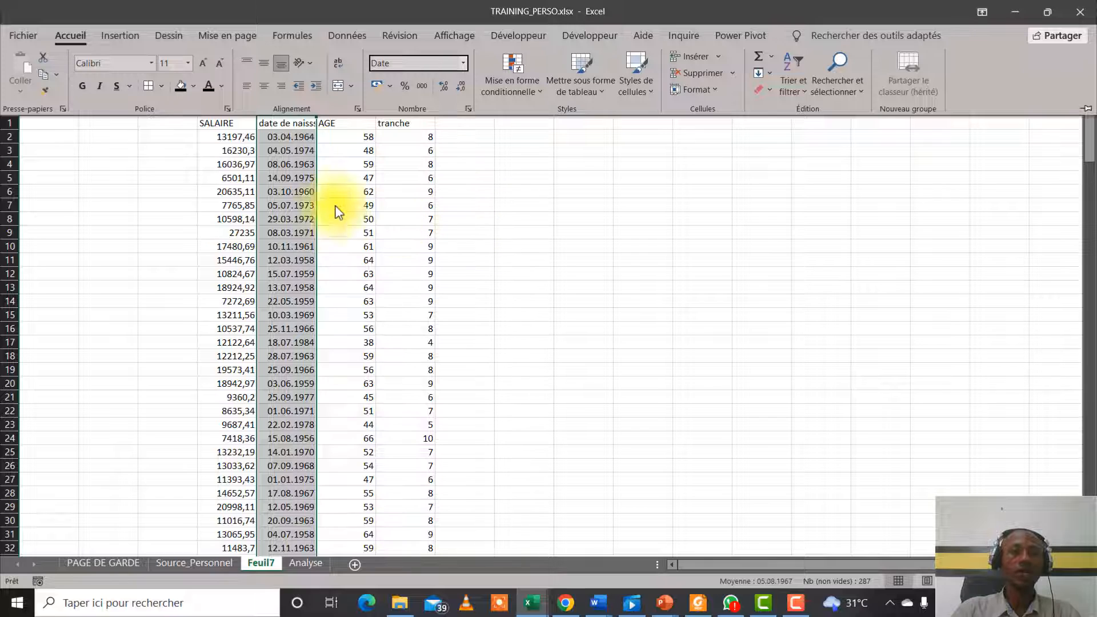
pyautogui.click(320, 188)
# Check the AGE and tranche values, and locate cell C7 in the Analyse sheet's frame as the place for the results
pyautogui.click(349, 150)
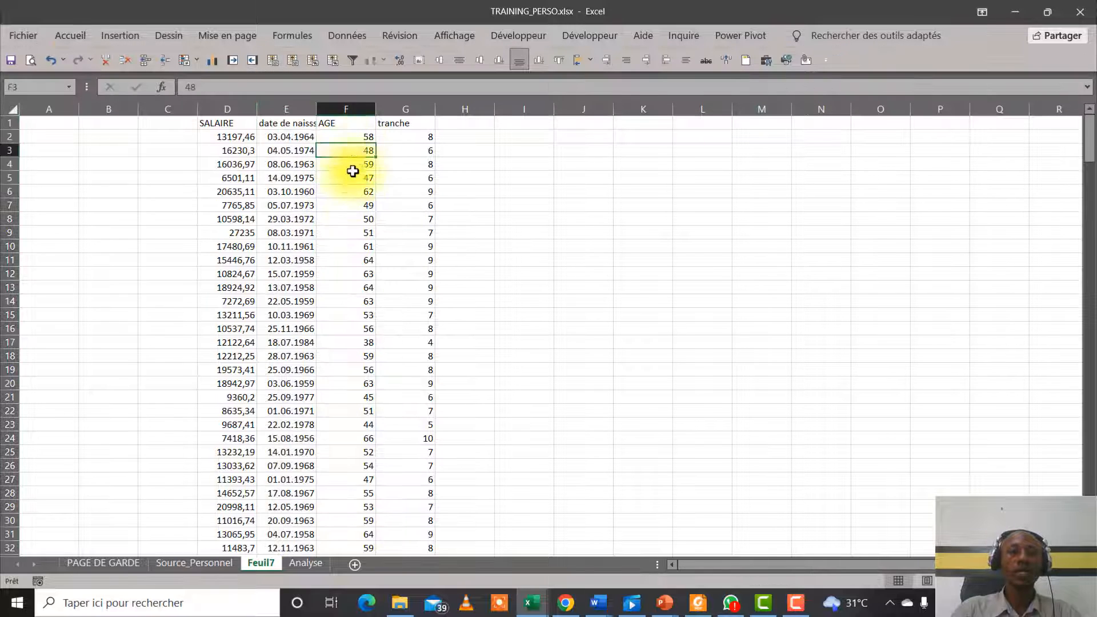
pyautogui.click(387, 205)
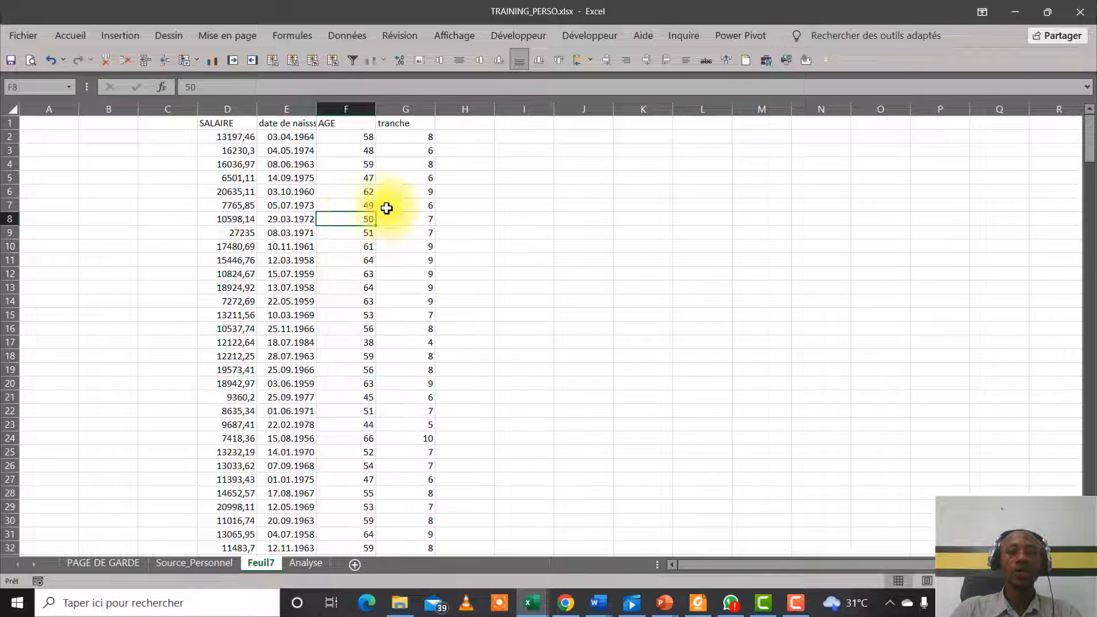
pyautogui.click(306, 564)
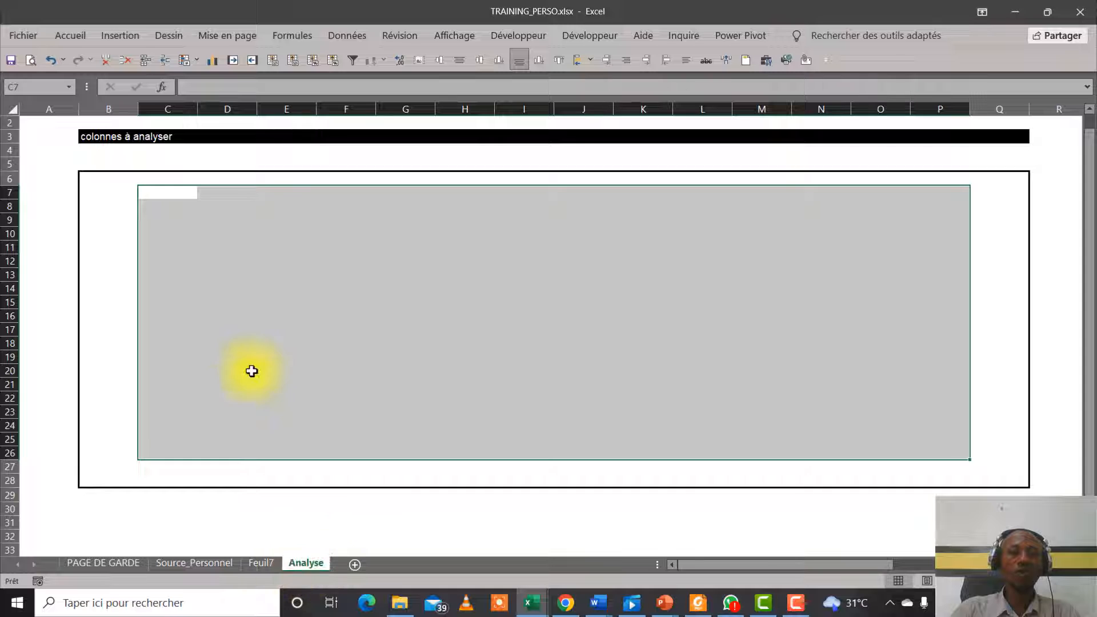
pyautogui.click(143, 188)
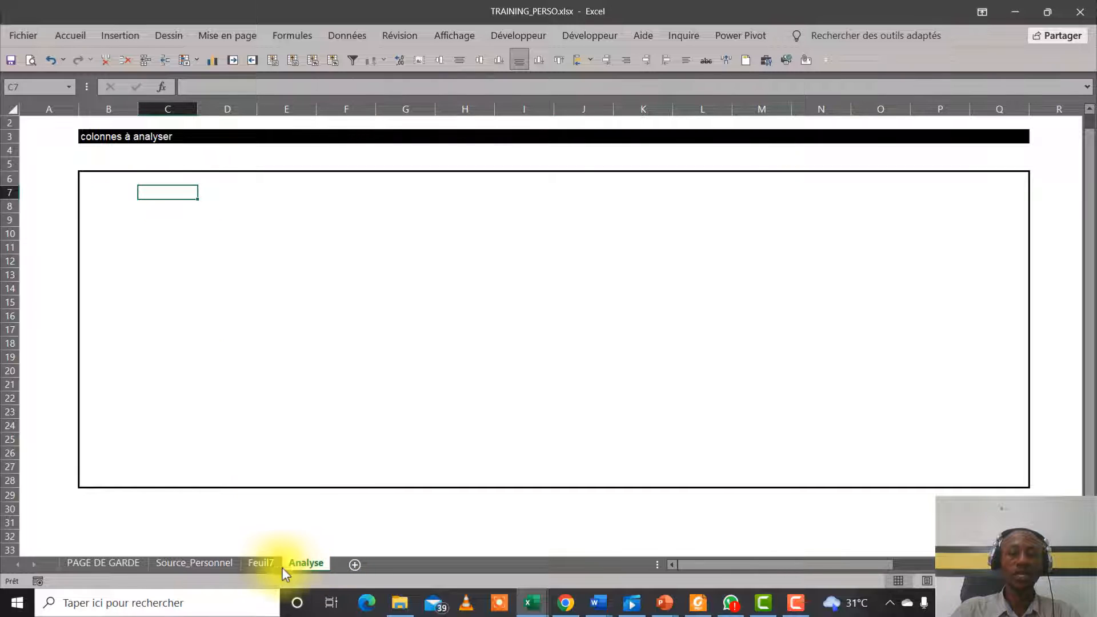
# Select columns D to G on Feuil7 and open the Utilitaire d'analyse tool list
pyautogui.click(264, 564)
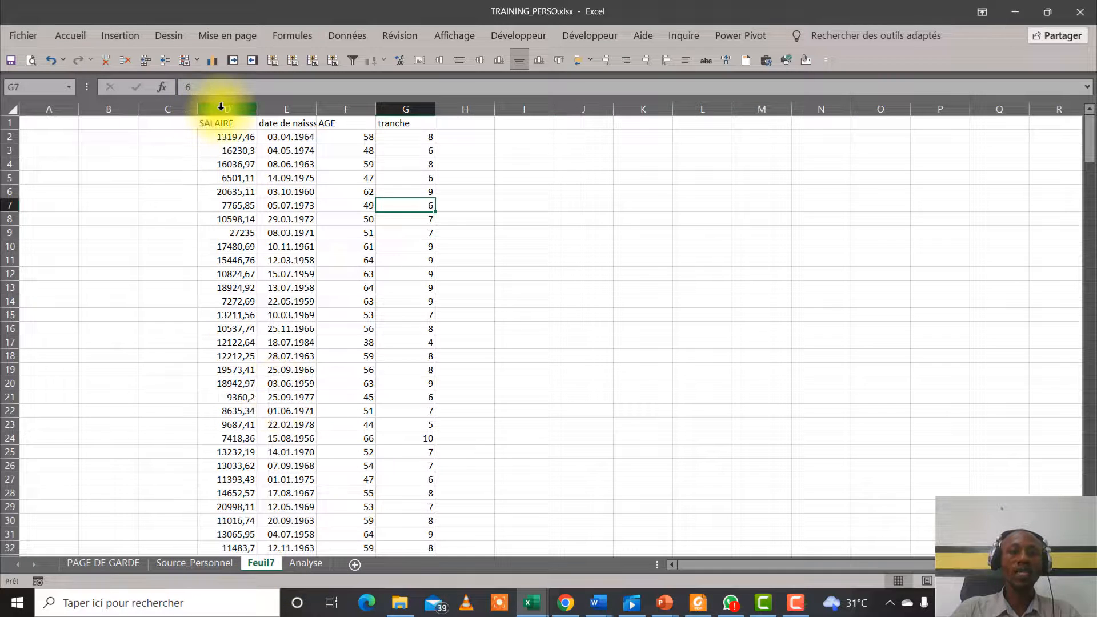
pyautogui.moveTo(221, 107); pyautogui.dragTo(402, 103)
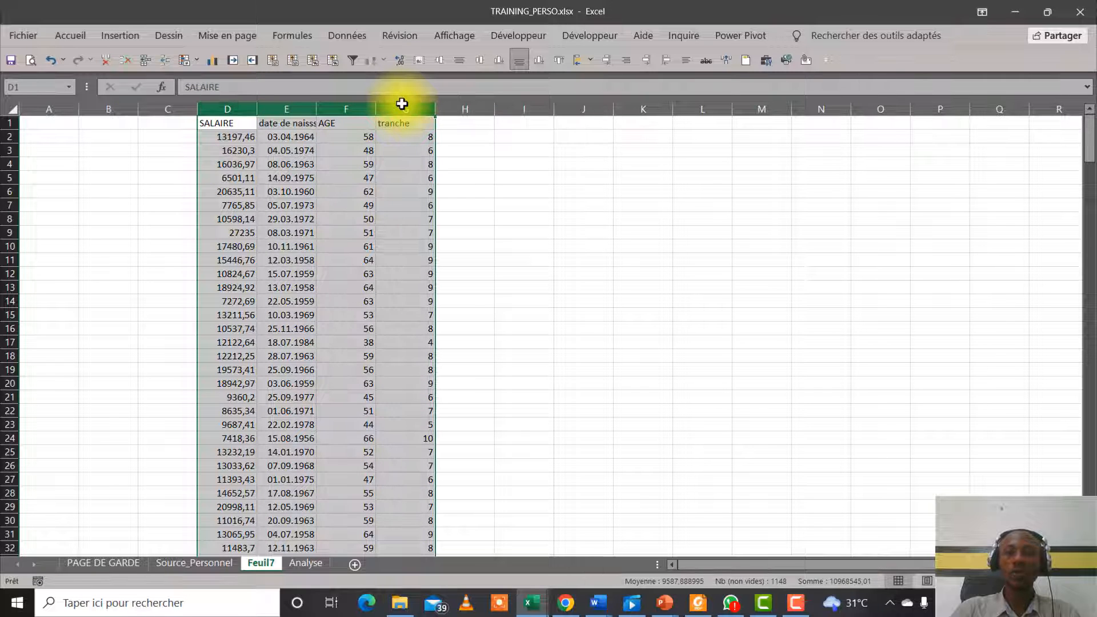
pyautogui.click(360, 34)
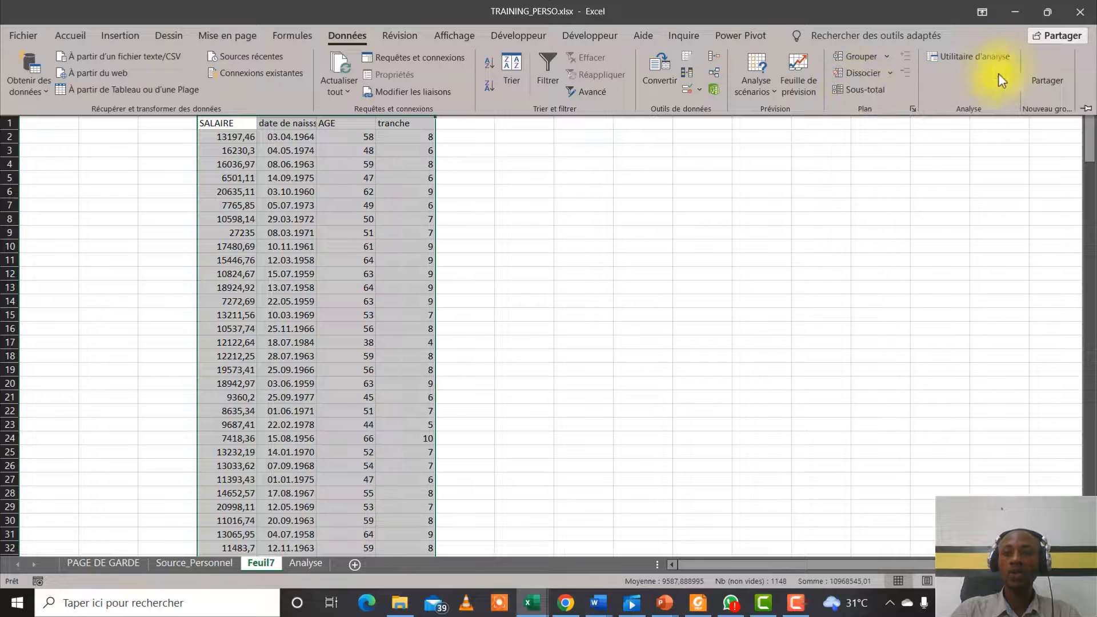
pyautogui.click(986, 57)
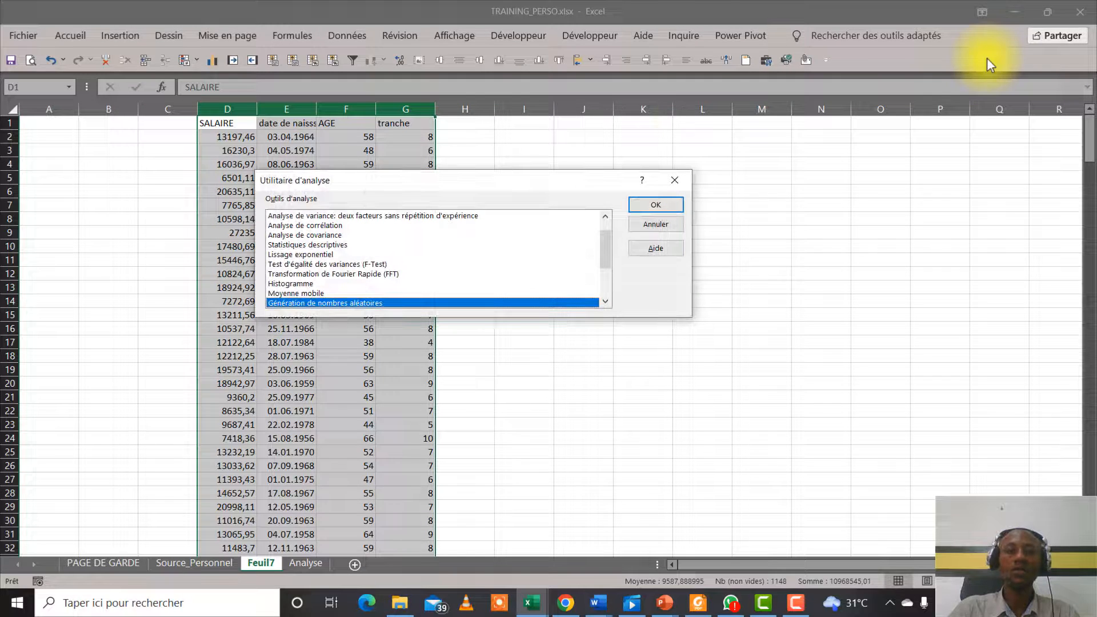
# Look through the available analysis tools and open Statistiques descriptives
pyautogui.moveTo(511, 183); pyautogui.dragTo(536, 180)
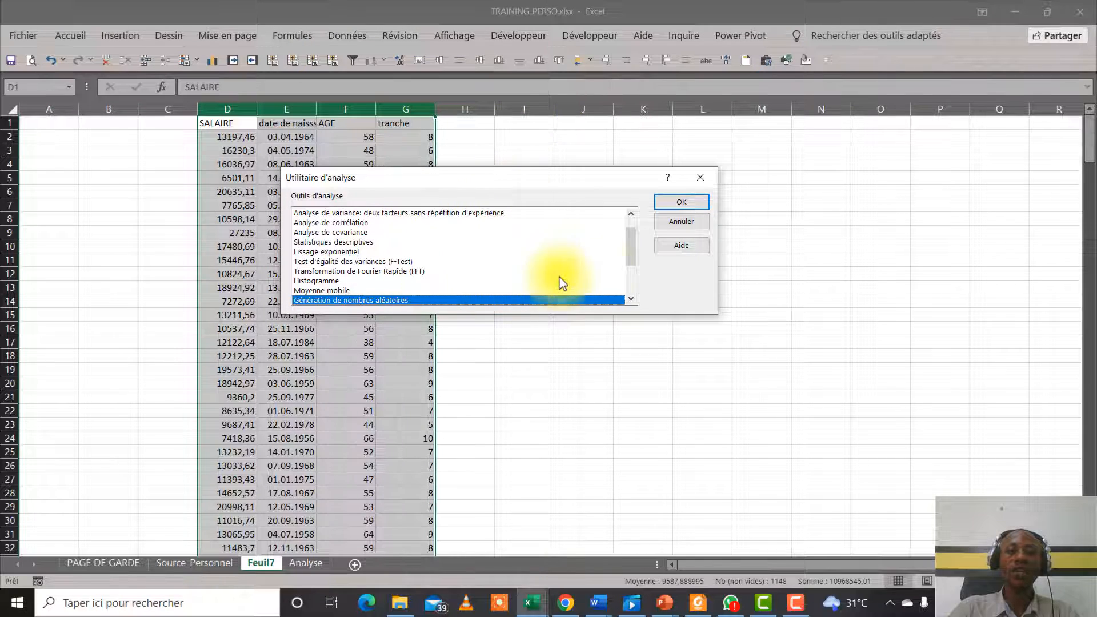
pyautogui.moveTo(630, 240); pyautogui.dragTo(636, 316)
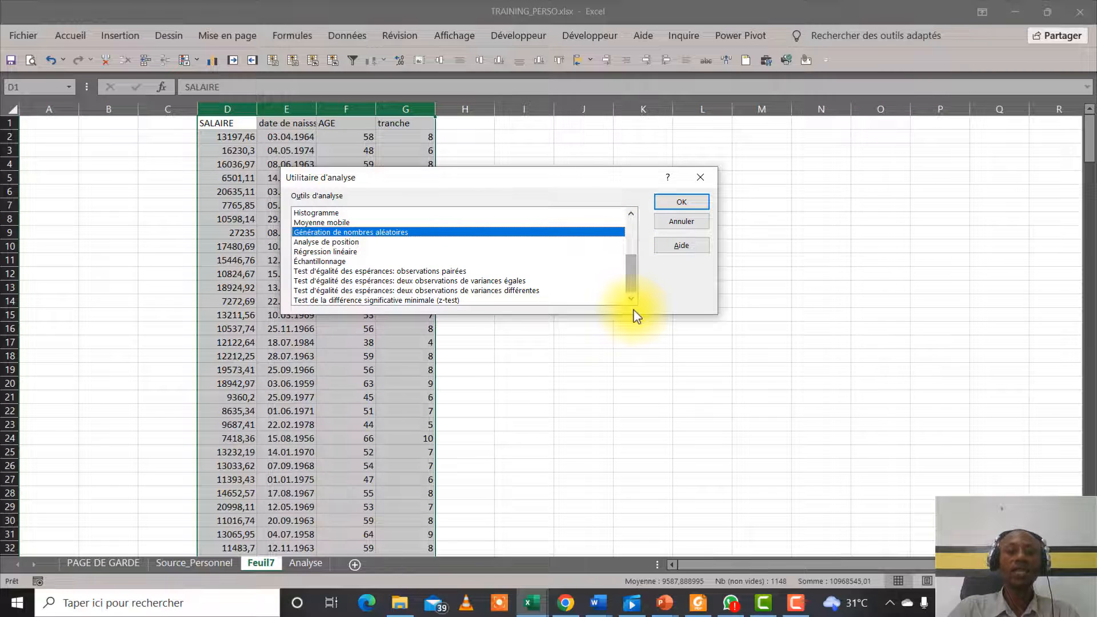
pyautogui.moveTo(633, 269); pyautogui.dragTo(630, 245)
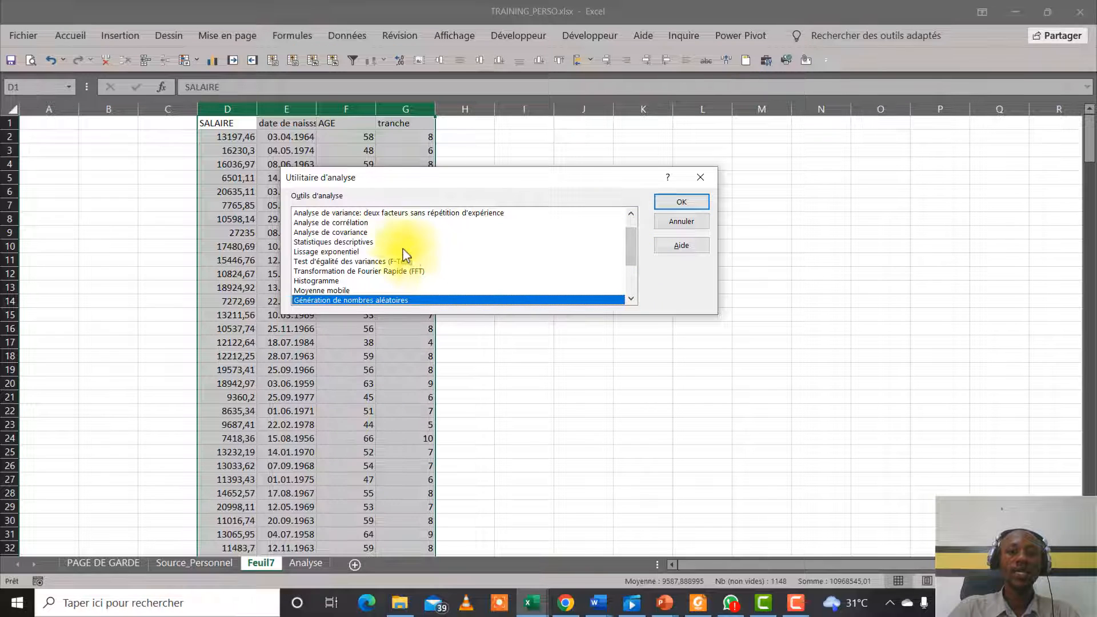
pyautogui.click(367, 243)
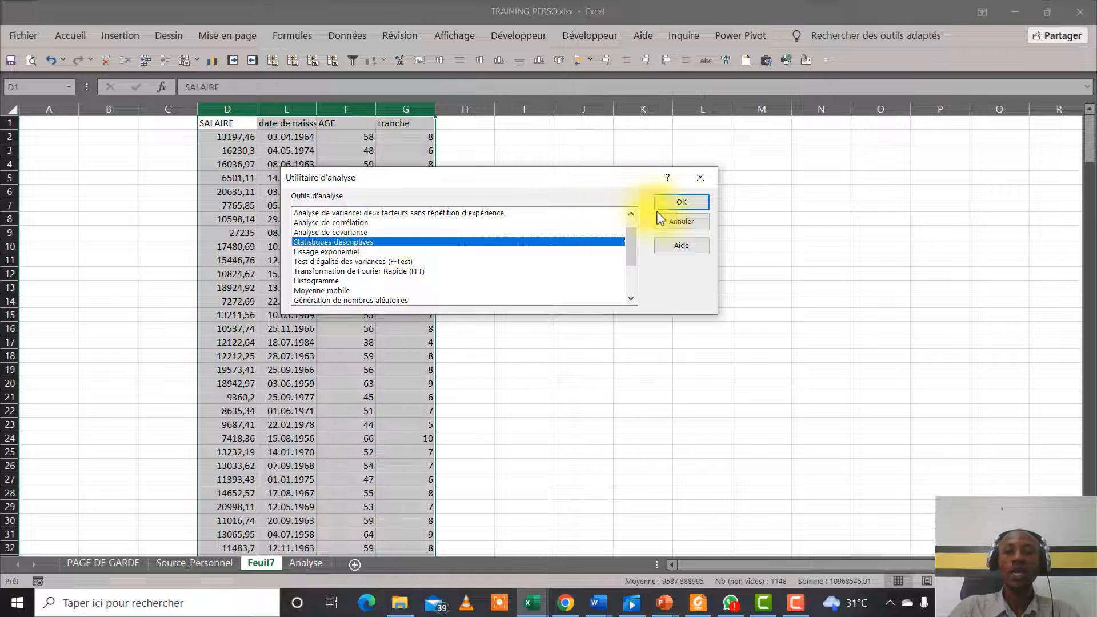
pyautogui.click(680, 205)
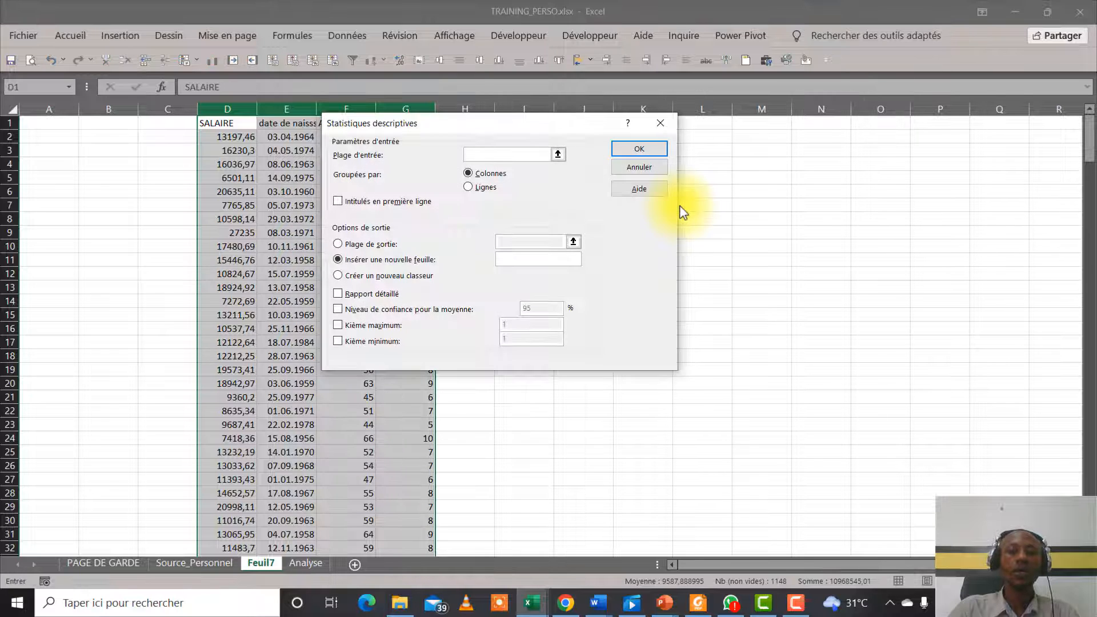
# Set the input range to columns $D:$G of Feuil7 and treat the first row as labels
pyautogui.moveTo(475, 129); pyautogui.dragTo(534, 163)
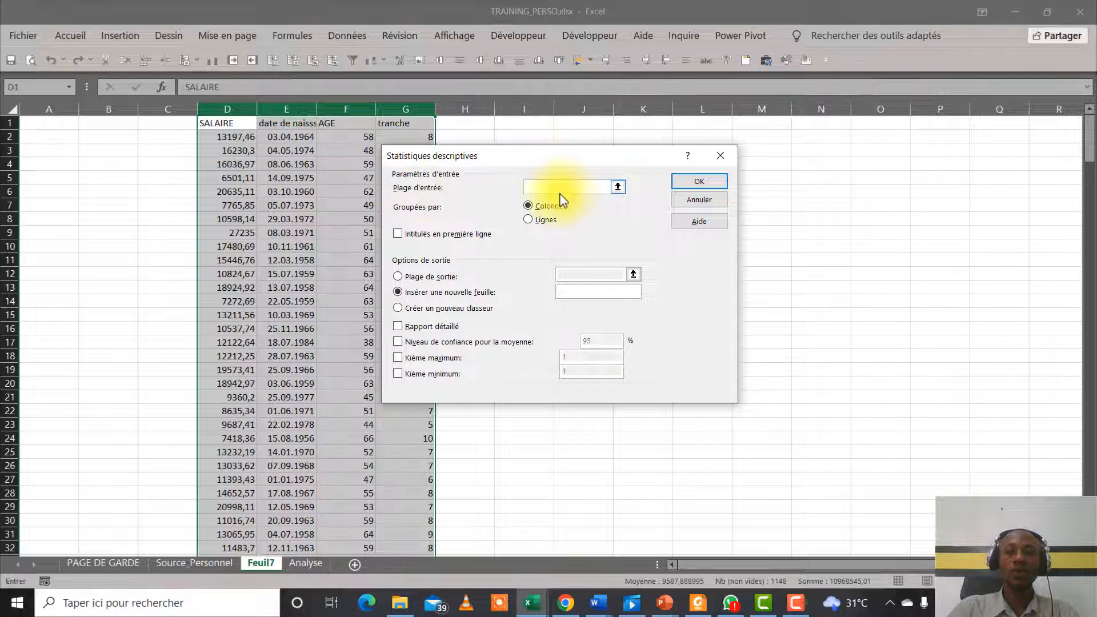
pyautogui.click(534, 189)
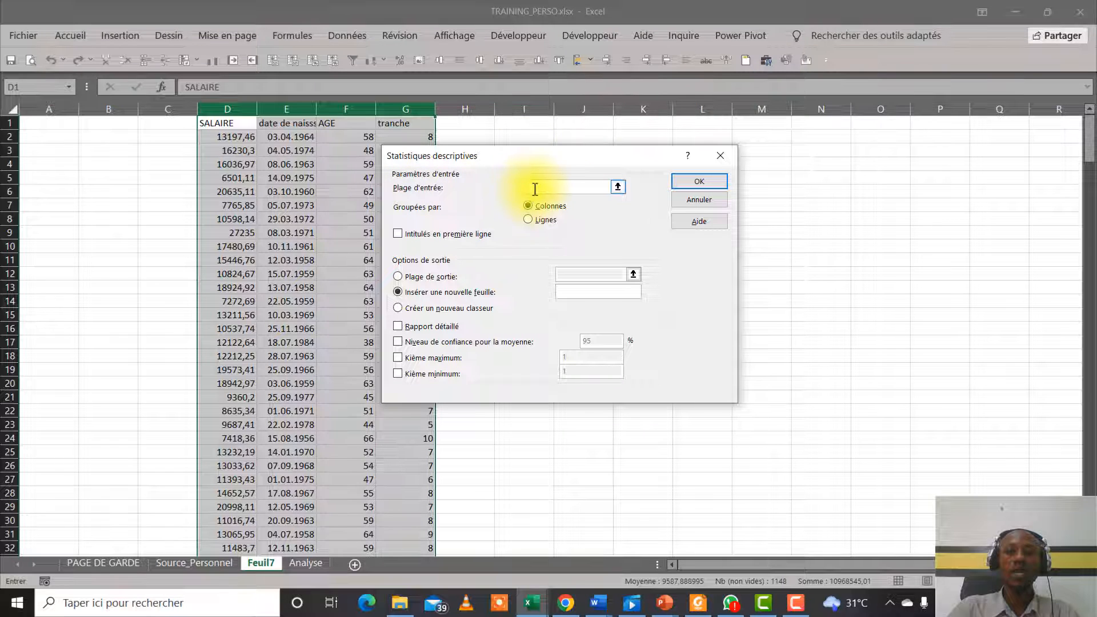
pyautogui.click(618, 187)
pyautogui.moveTo(576, 162); pyautogui.dragTo(650, 167)
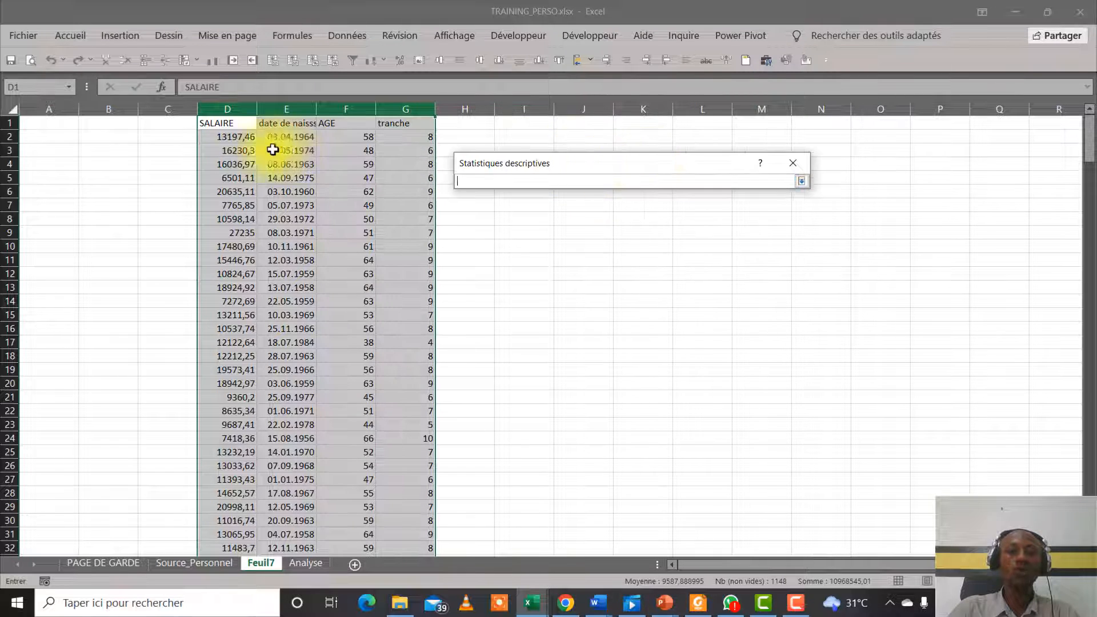
pyautogui.click(228, 108)
pyautogui.moveTo(279, 109); pyautogui.dragTo(392, 108)
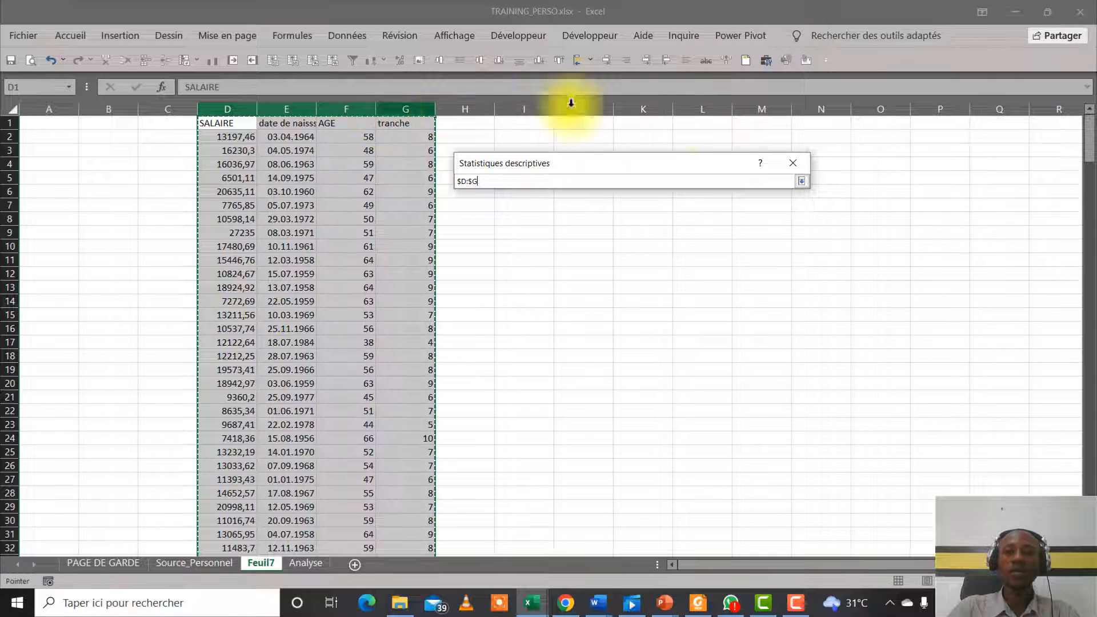
pyautogui.click(801, 182)
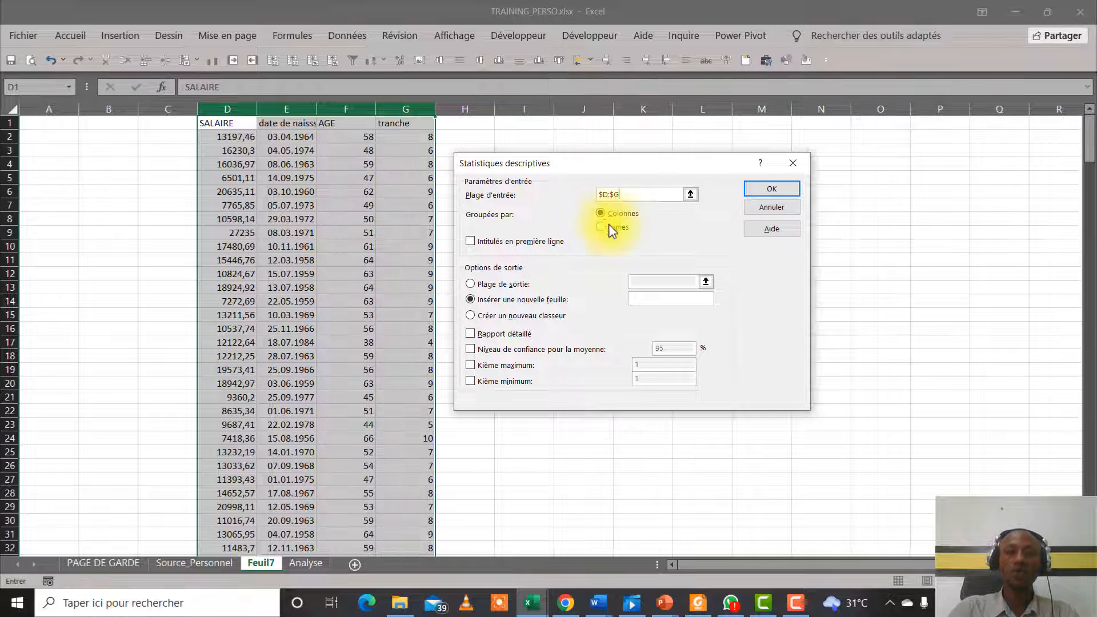
pyautogui.click(470, 242)
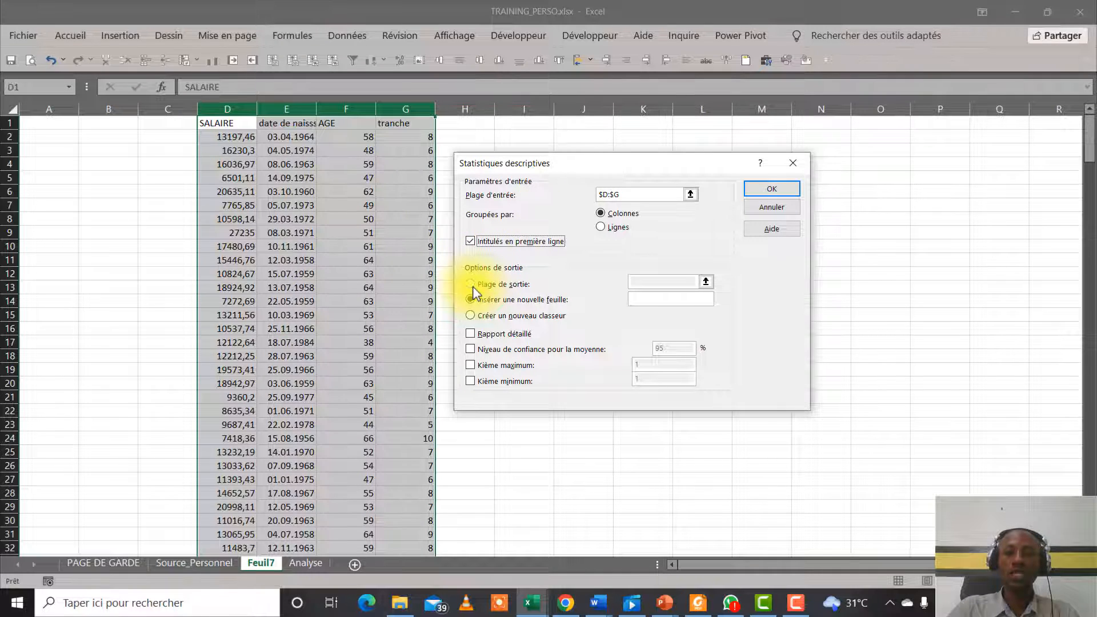
# Send the results to an output range starting at cell C7 of the Analyse sheet
pyautogui.press('Return')
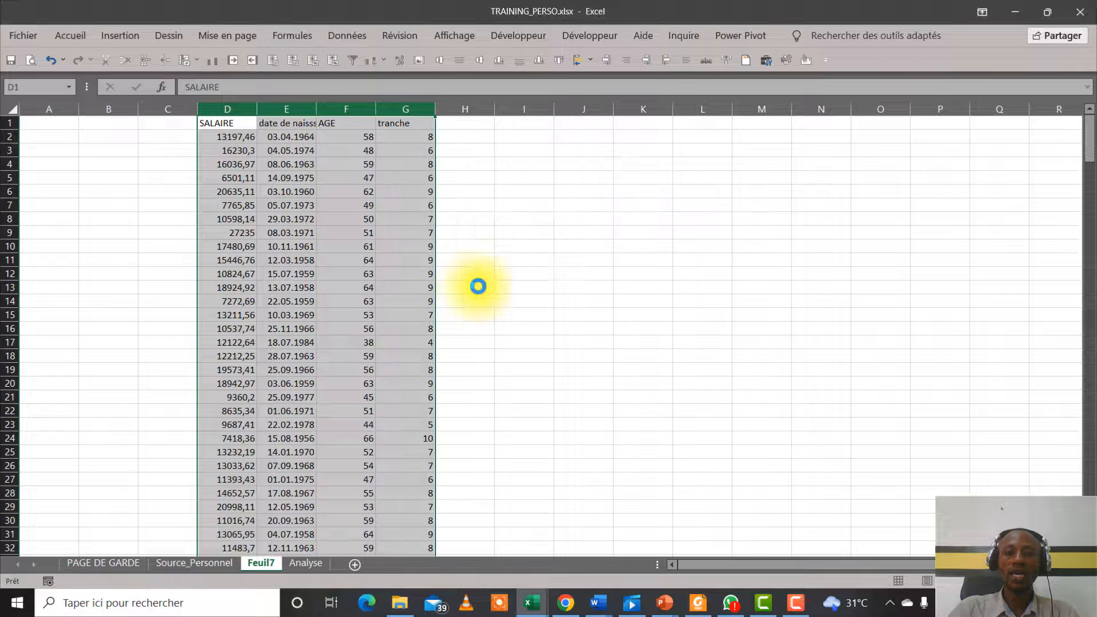
pyautogui.click(479, 282)
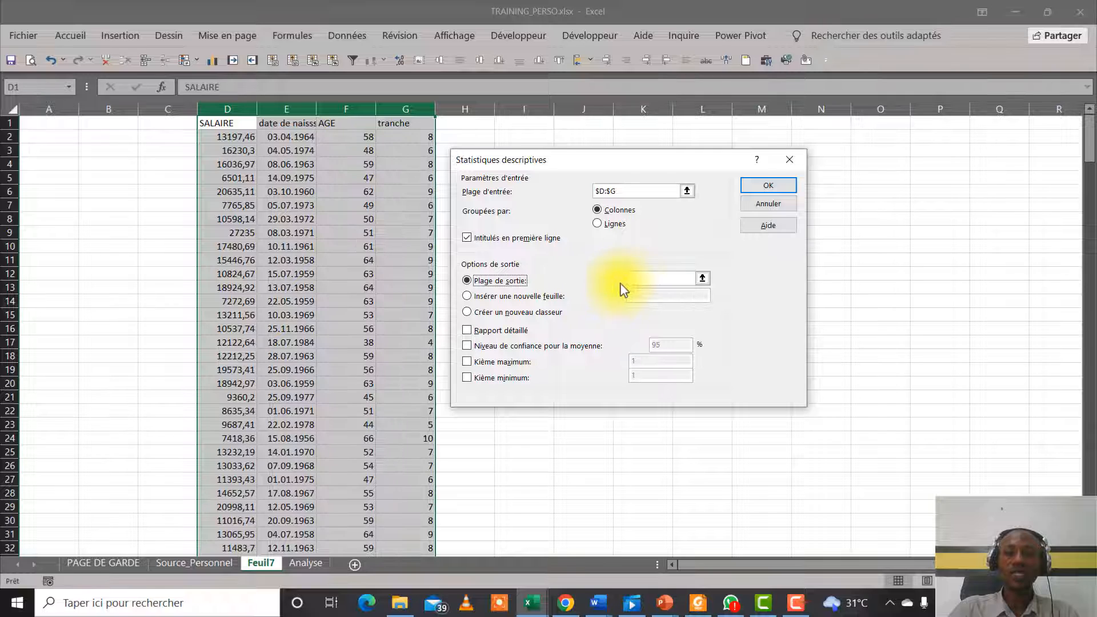
pyautogui.click(643, 281)
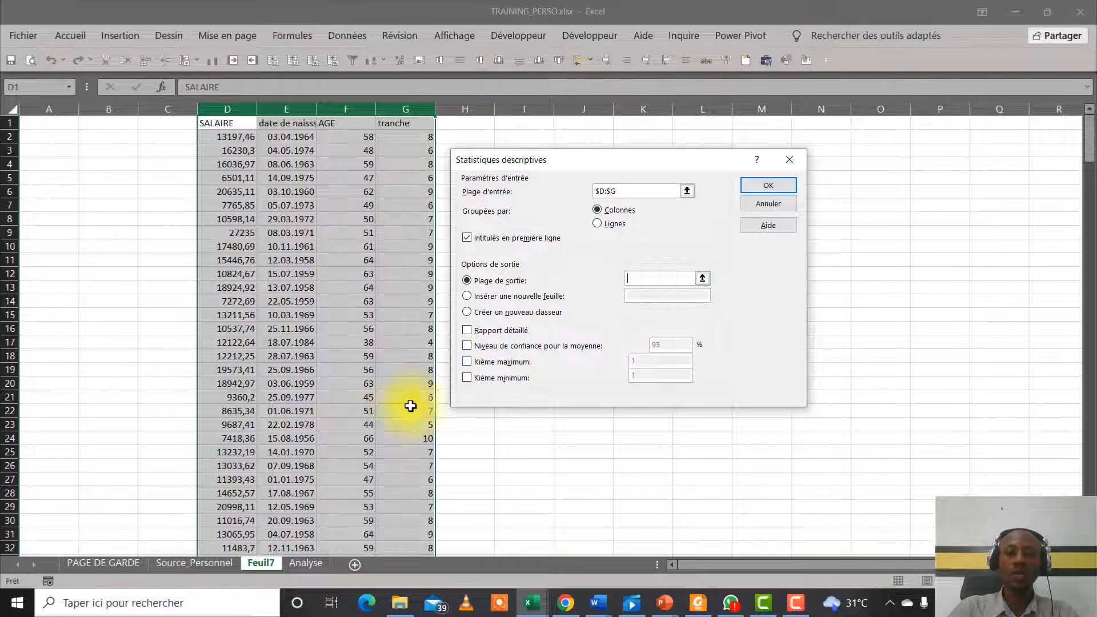
pyautogui.click(306, 563)
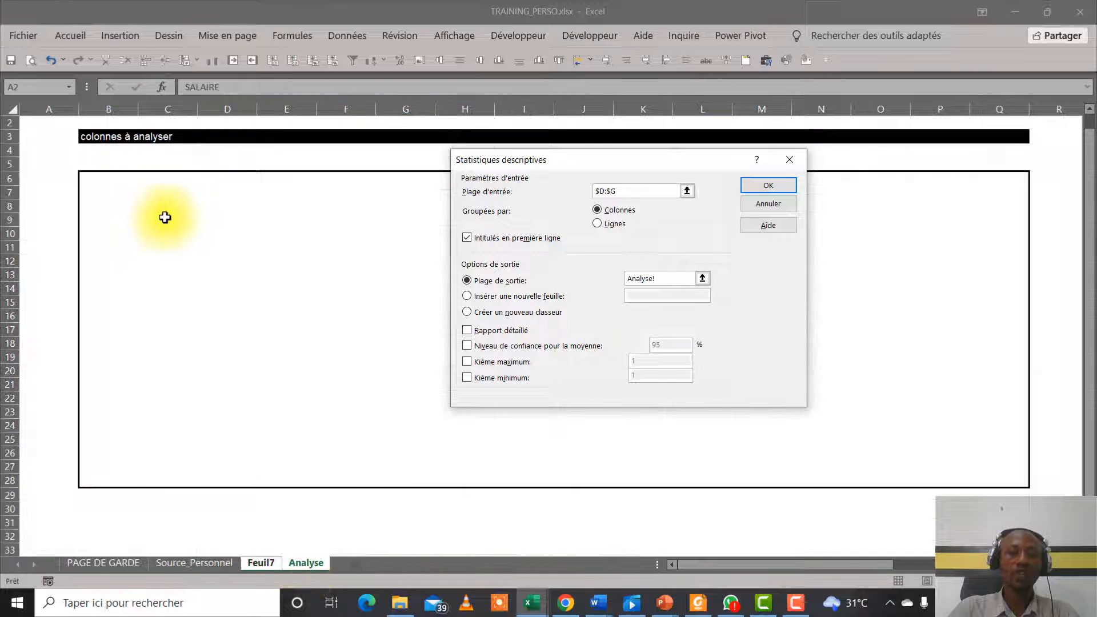
pyautogui.click(128, 188)
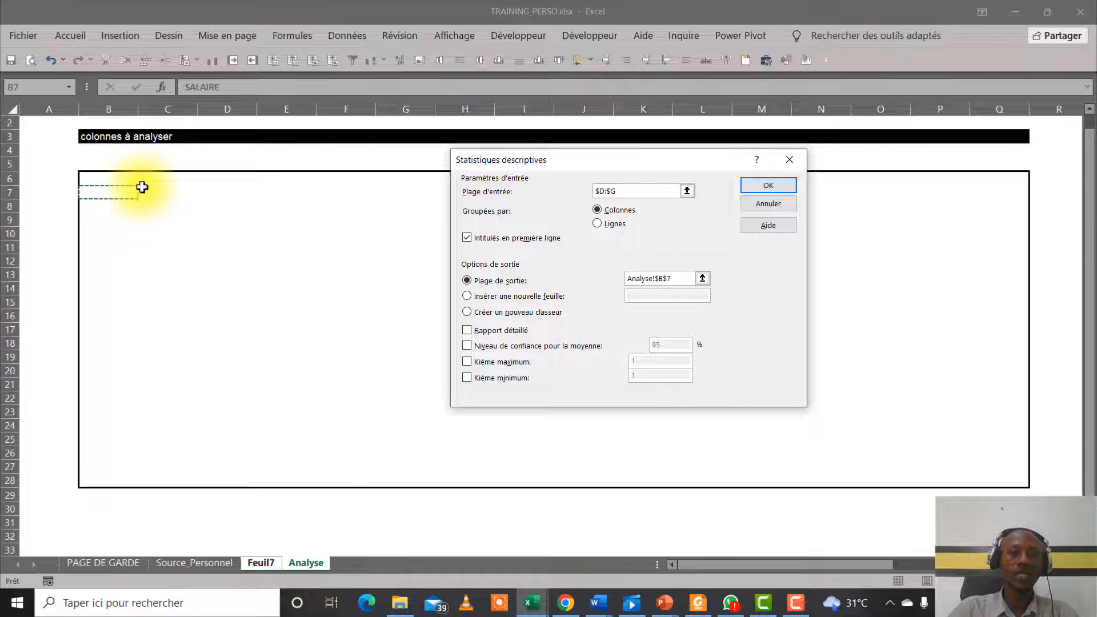
pyautogui.click(153, 189)
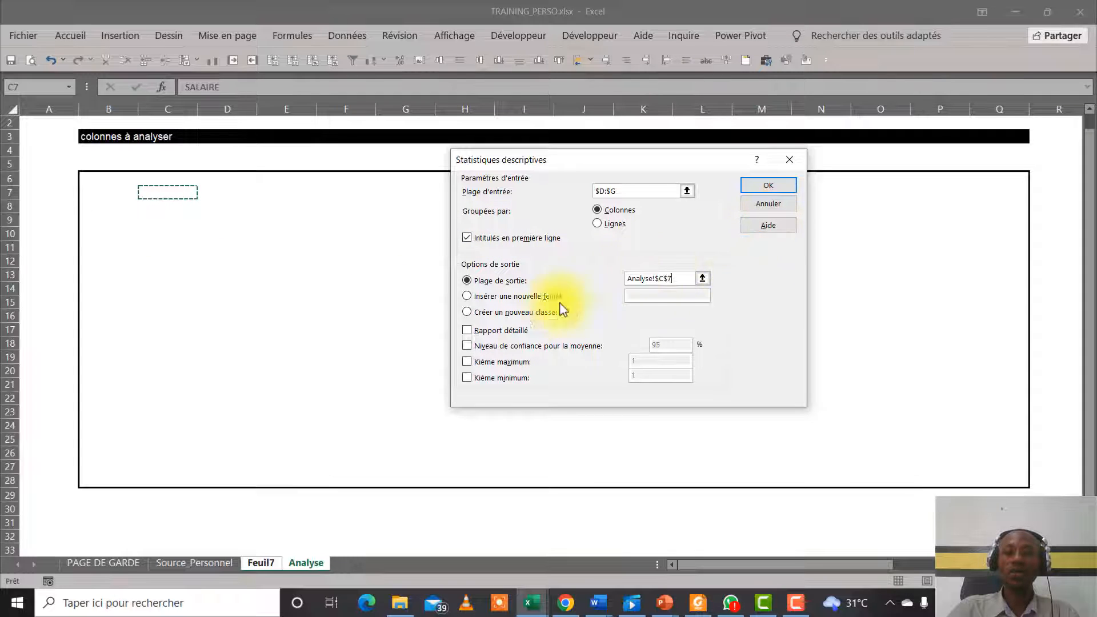
# Include the detailed report (Rapport détaillé) and run the descriptive statistics
pyautogui.click(468, 331)
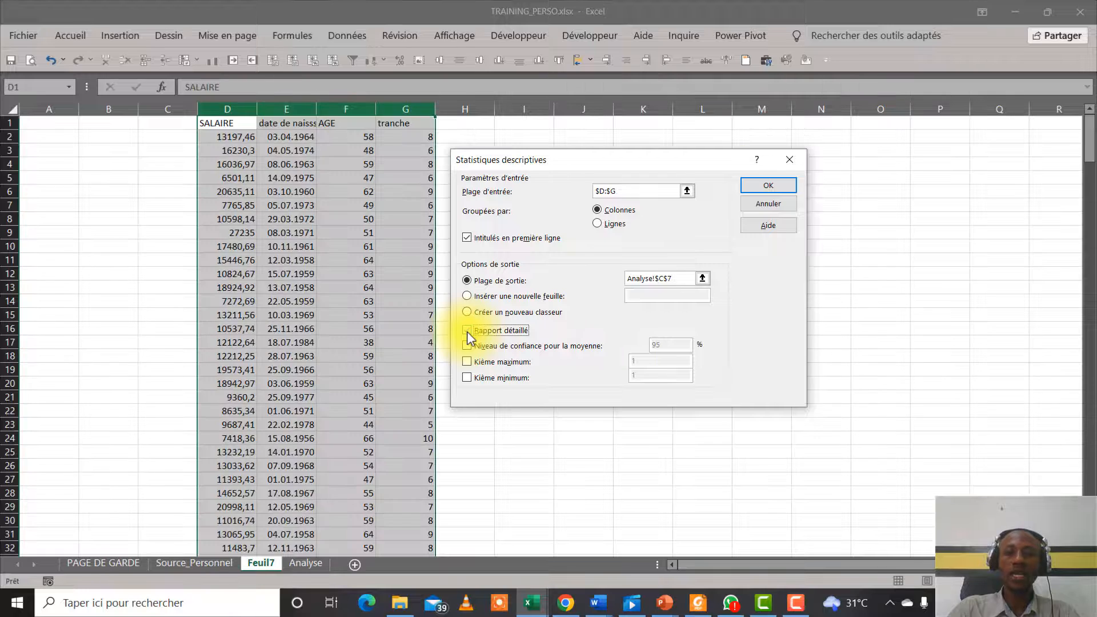
pyautogui.click(467, 332)
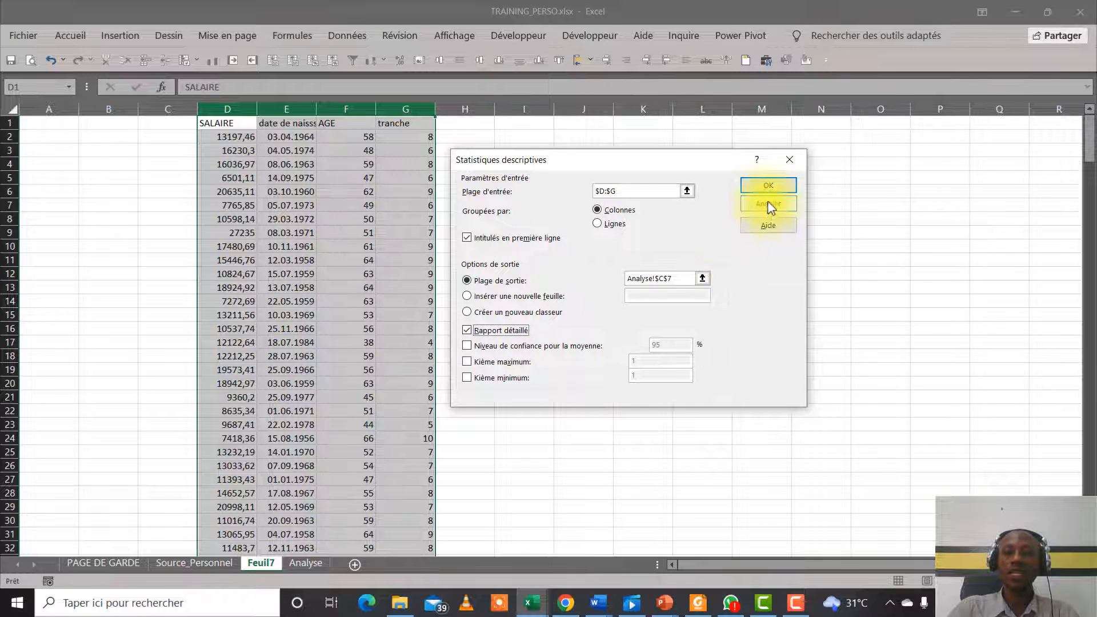
pyautogui.click(768, 186)
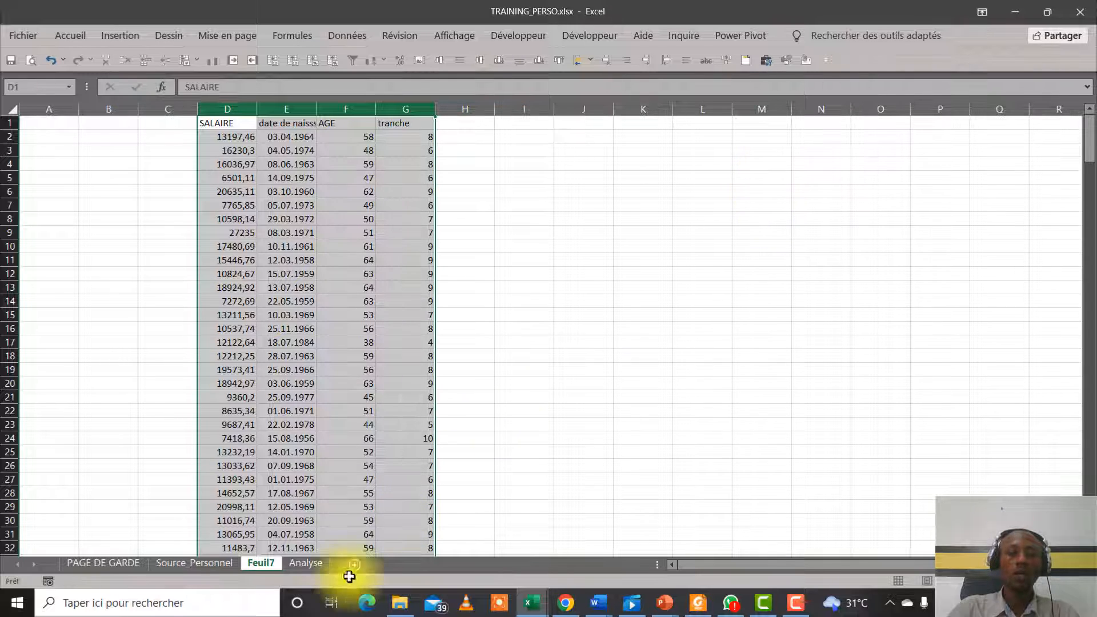
# Open the Analyse sheet and look over the SALAIRE, date de naissance, AGE and tranche headings of the descriptive statistics
pyautogui.click(312, 574)
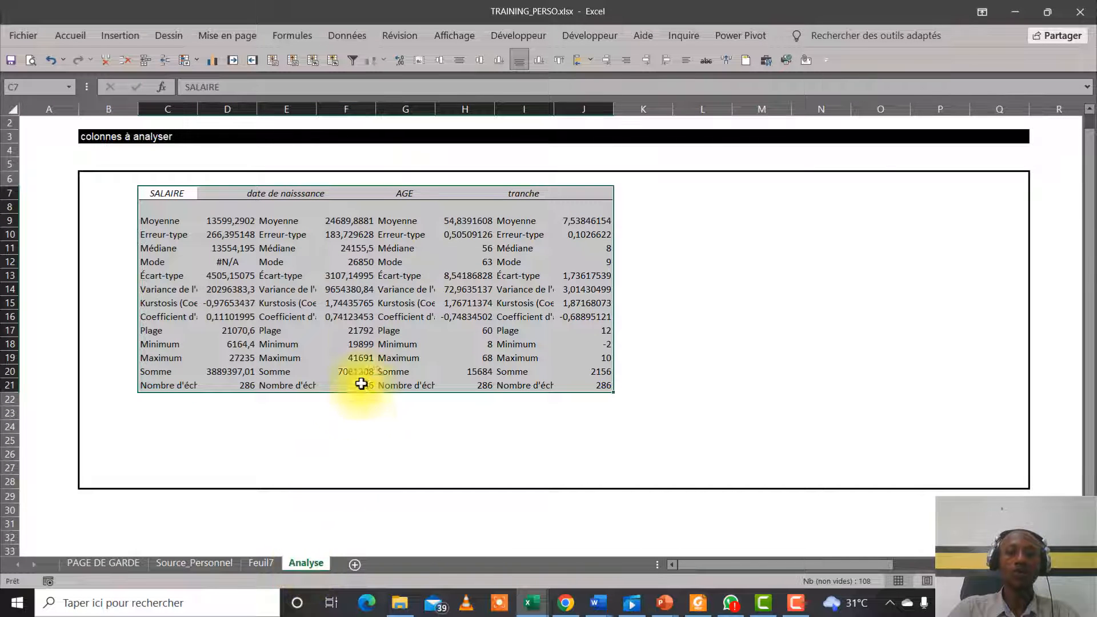
pyautogui.click(178, 192)
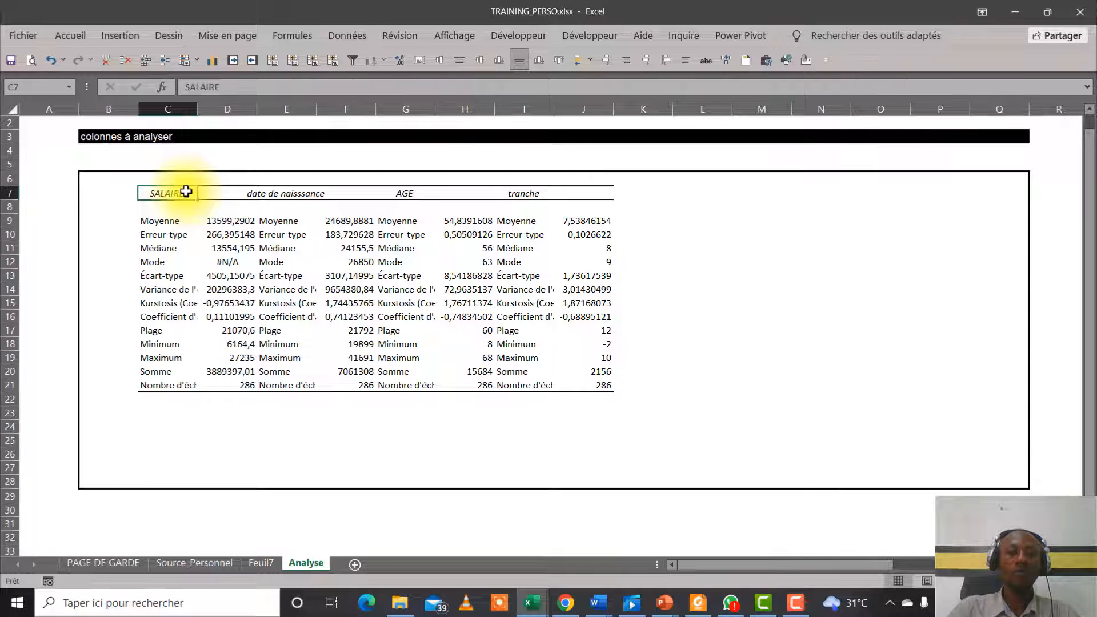
pyautogui.click(262, 190)
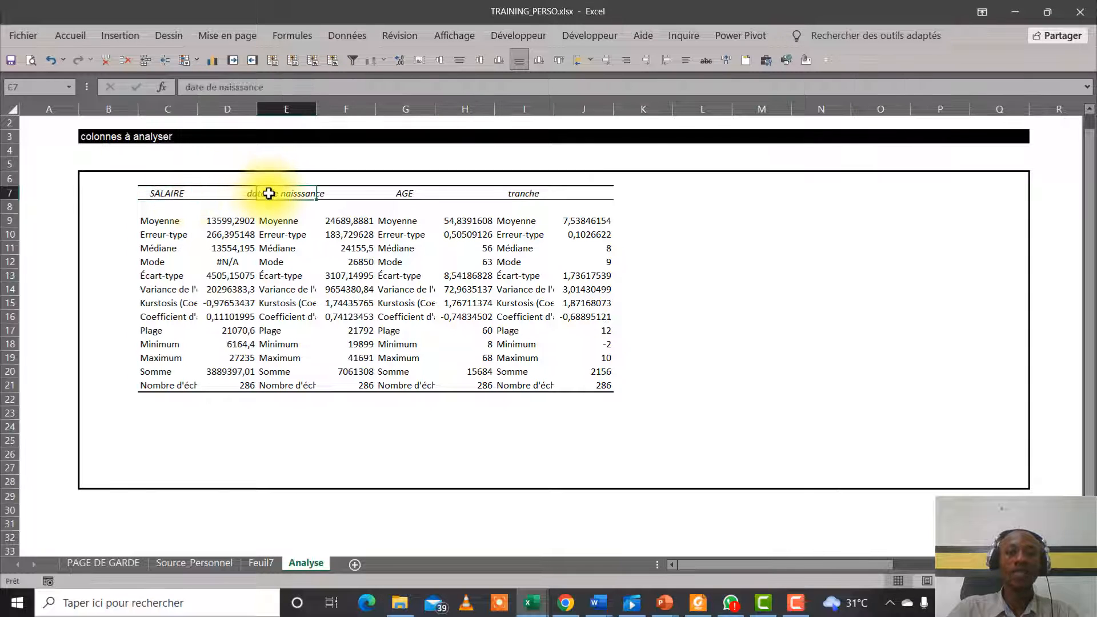
pyautogui.click(432, 190)
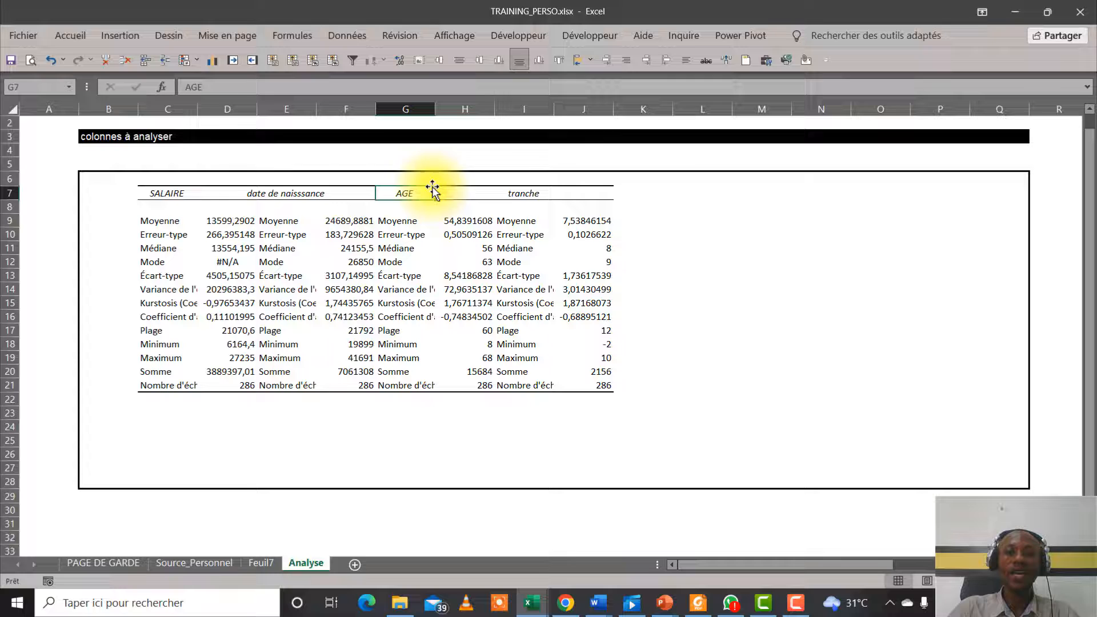
pyautogui.click(505, 192)
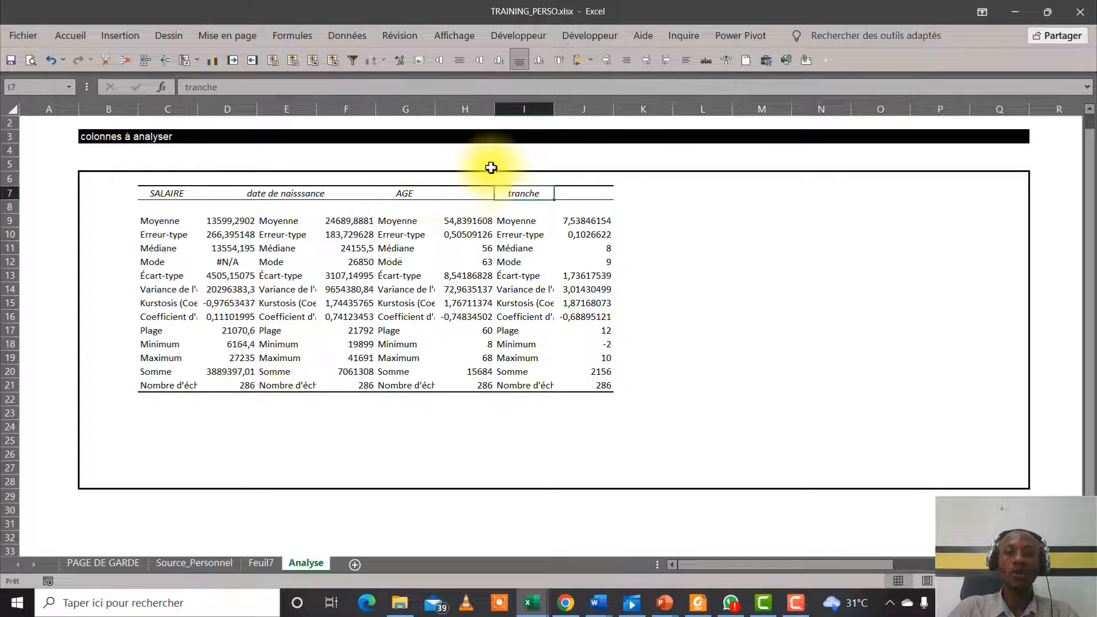
# Autofit the widths of columns H, I, F and D in the statistics table to their contents
pyautogui.doubleClick(495, 112)
pyautogui.moveTo(560, 110); pyautogui.dragTo(560, 109)
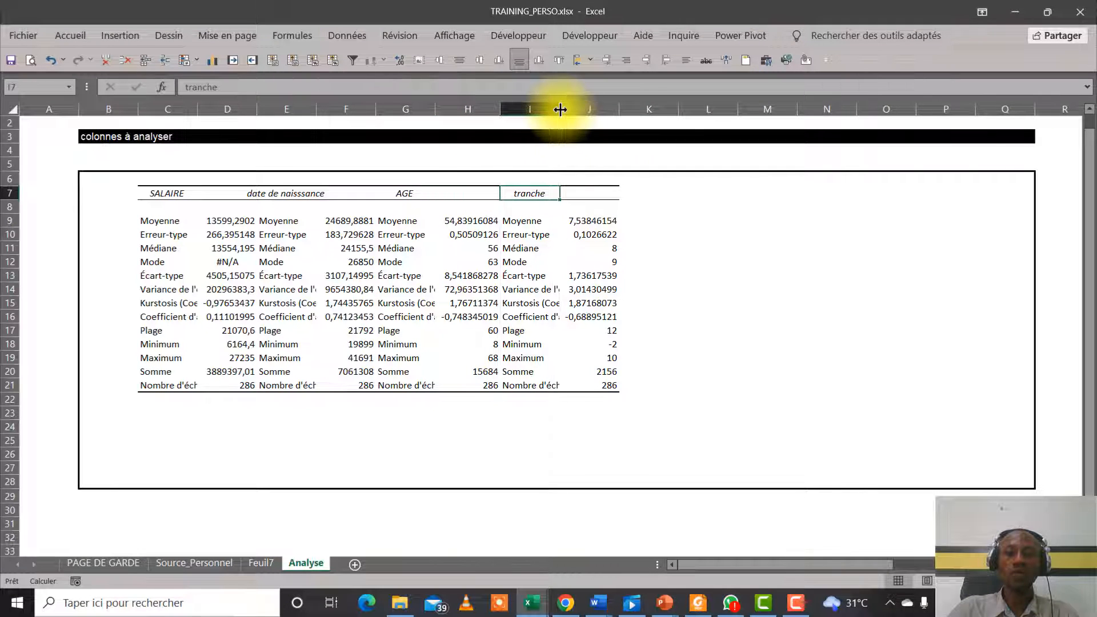
pyautogui.doubleClick(560, 109)
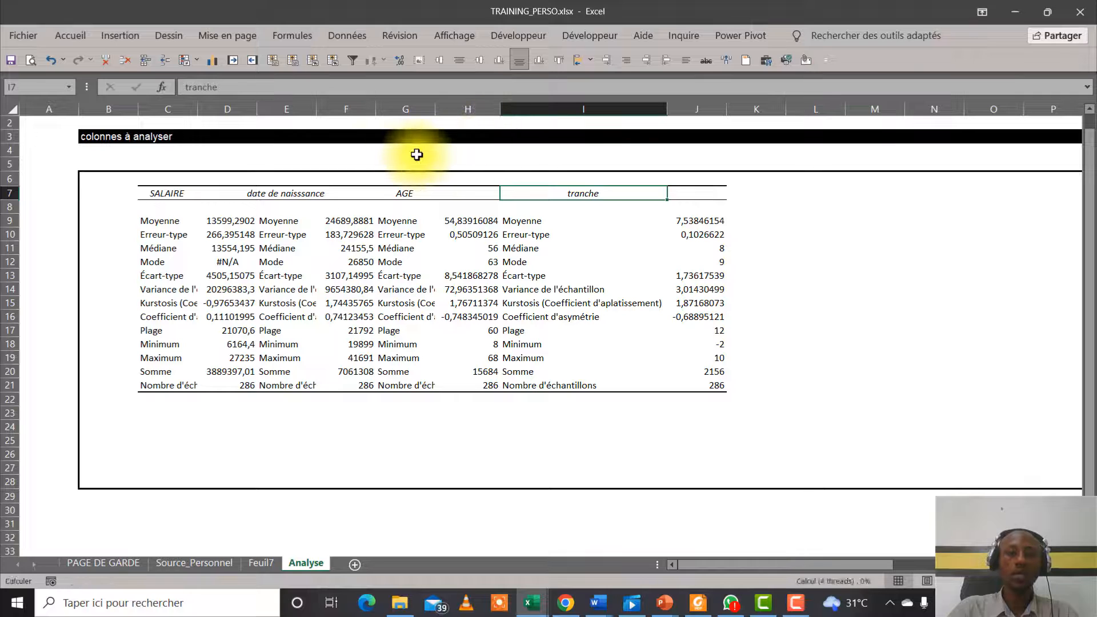
pyautogui.doubleClick(374, 109)
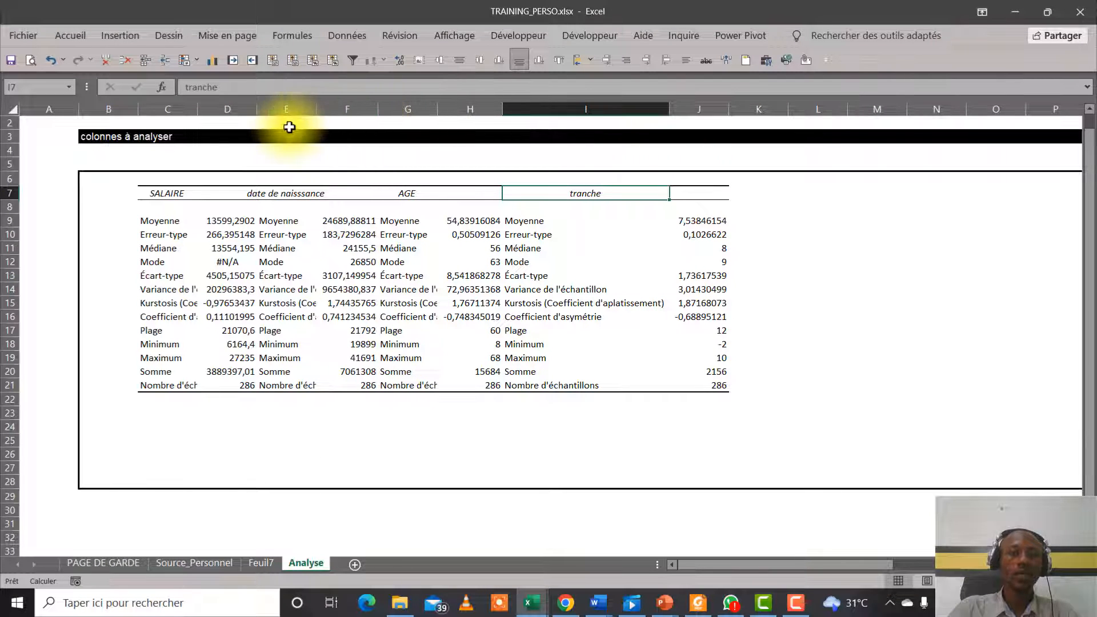
pyautogui.doubleClick(252, 112)
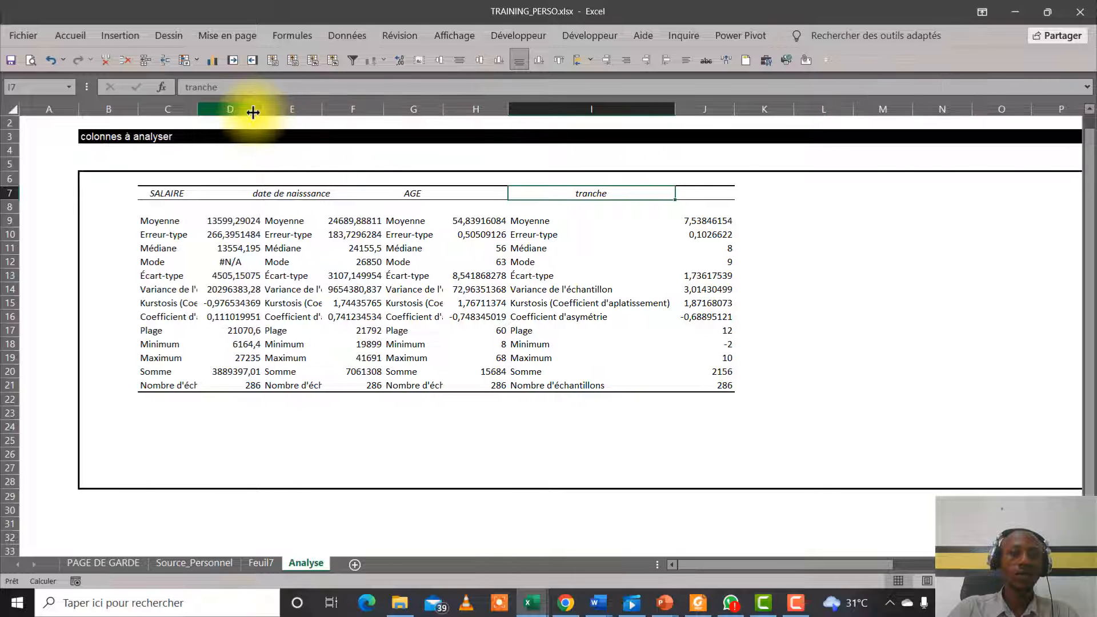
# Review the salary statistics from Moyenne through Erreur-type, Médiane and Mode to Écart-type
pyautogui.click(166, 223)
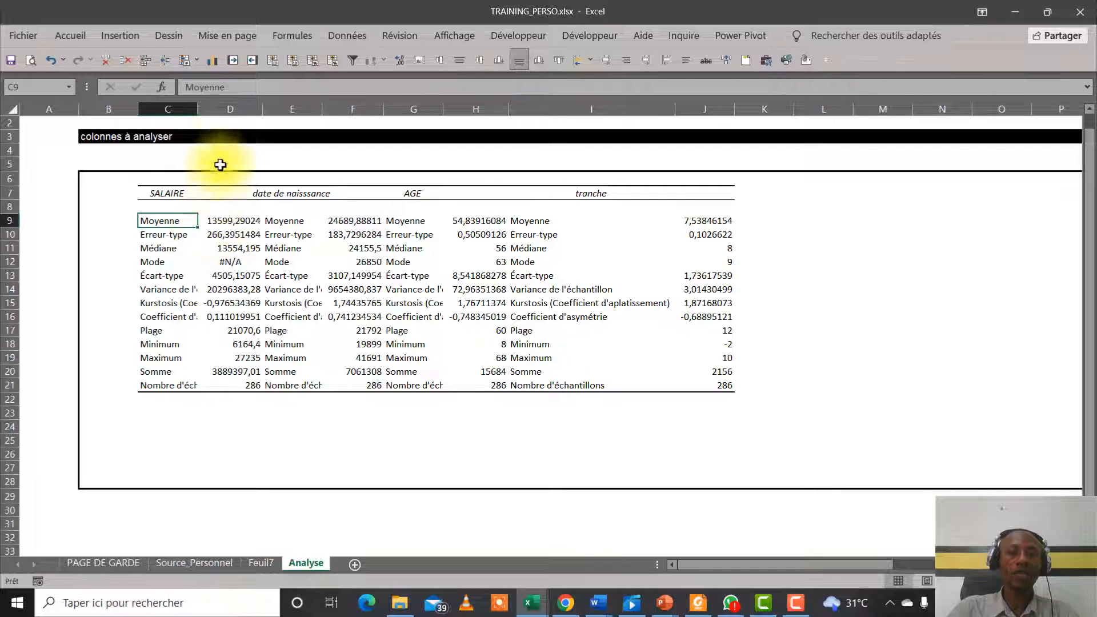
pyautogui.click(223, 218)
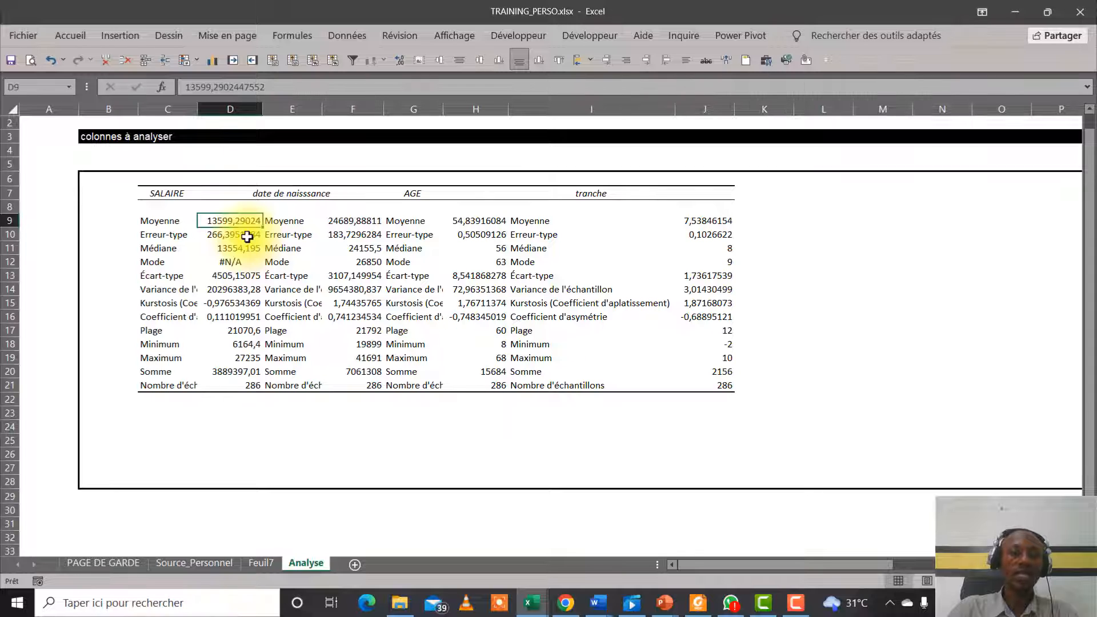
pyautogui.click(158, 236)
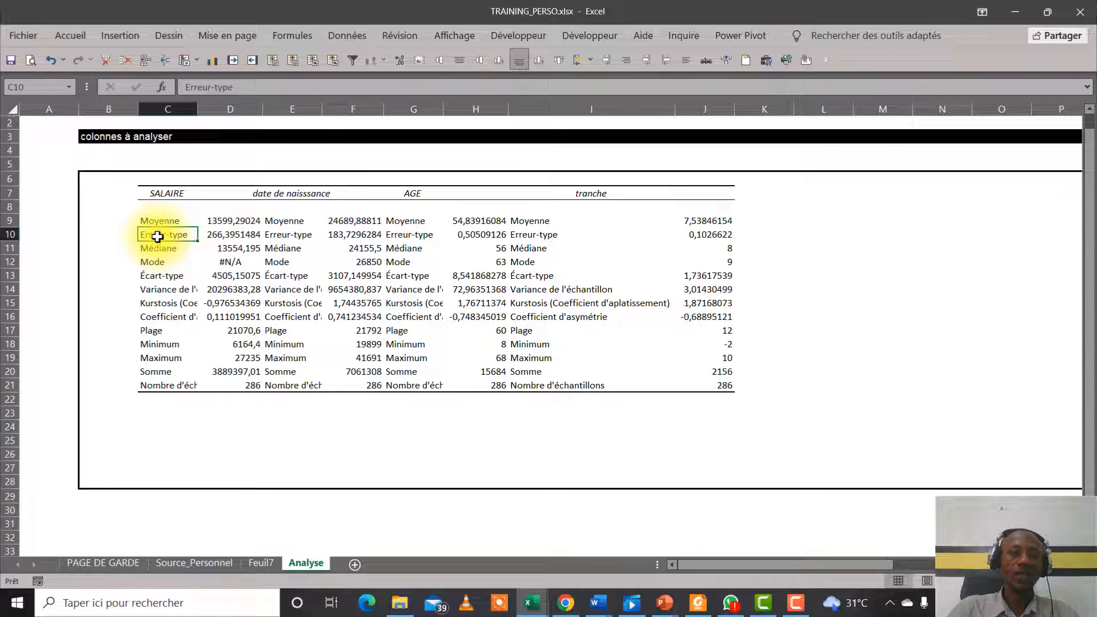
pyautogui.click(218, 232)
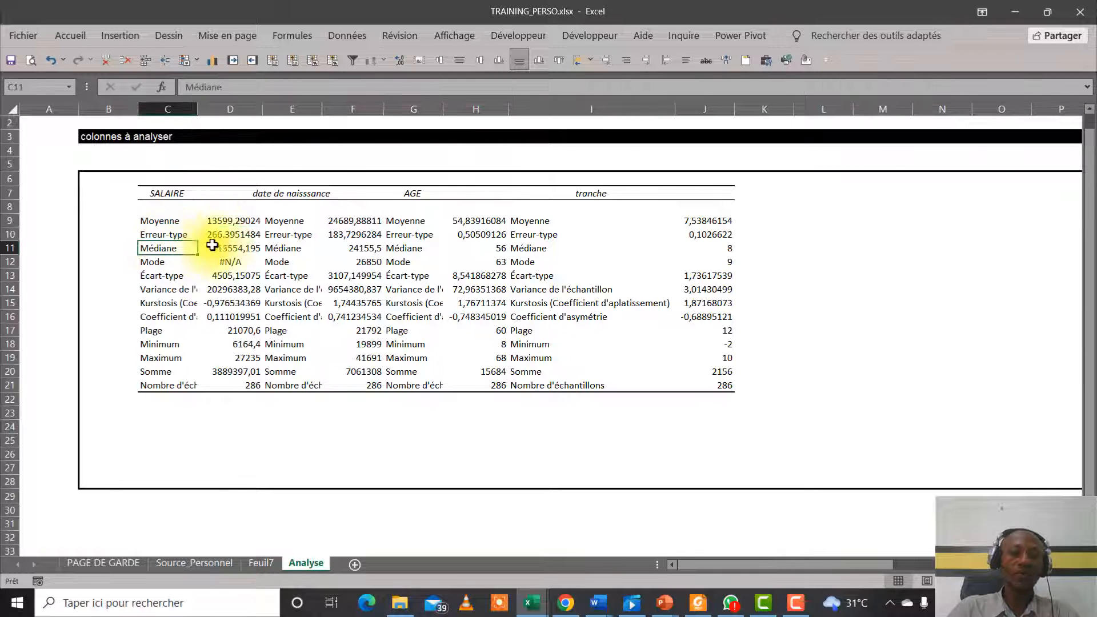
pyautogui.click(227, 247)
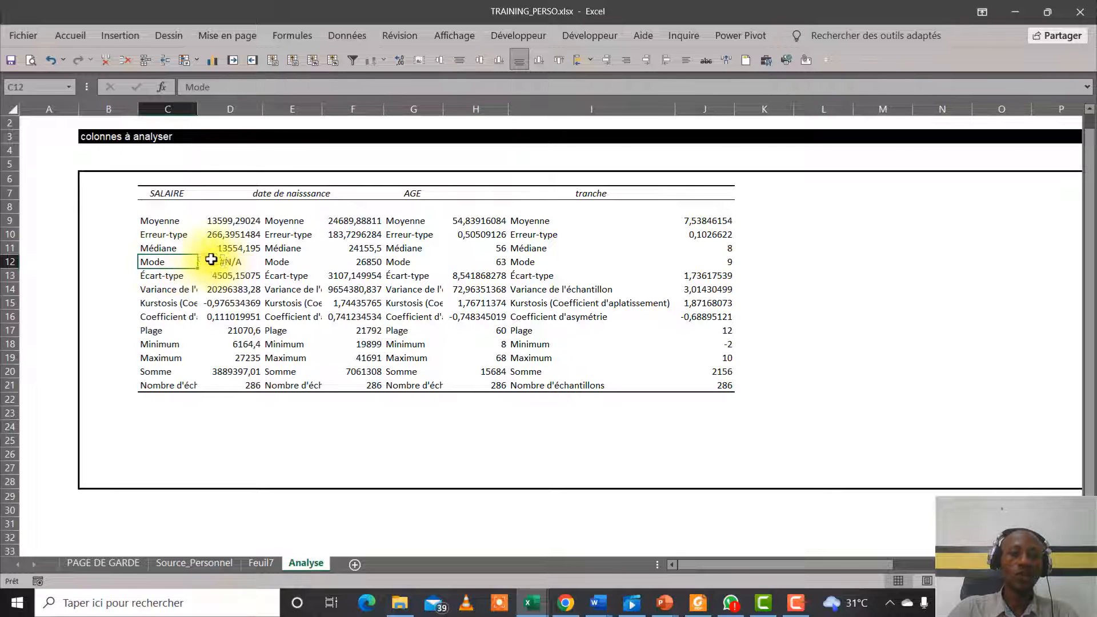
pyautogui.click(228, 262)
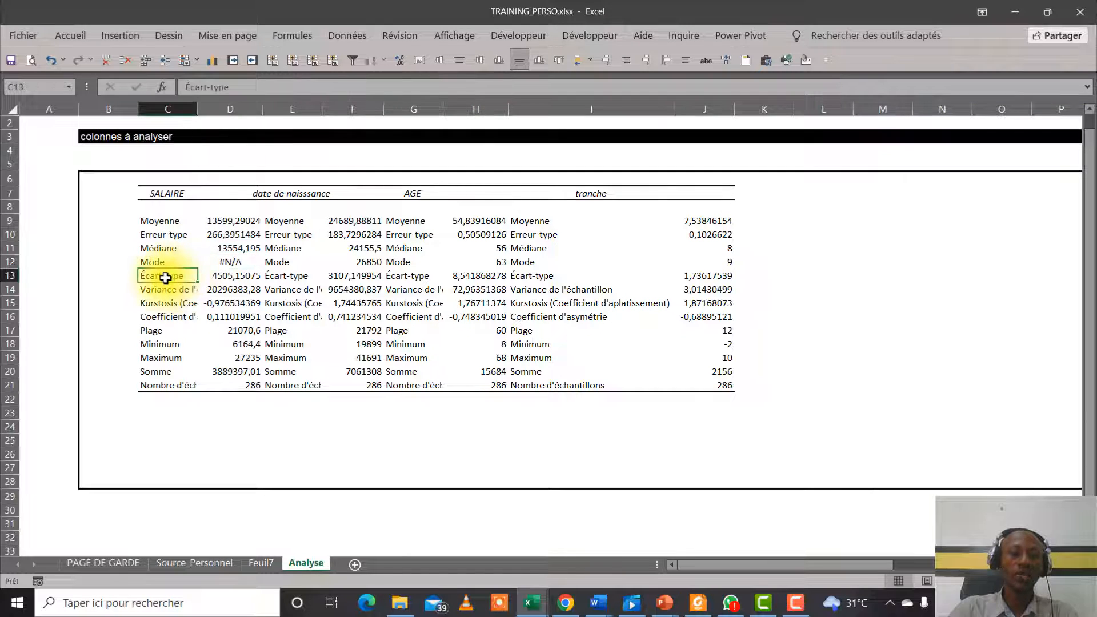
pyautogui.click(225, 278)
# Widen column C to roughly double its width for the longer statistic labels, and check the salary's variance and kurtosis
pyautogui.click(191, 288)
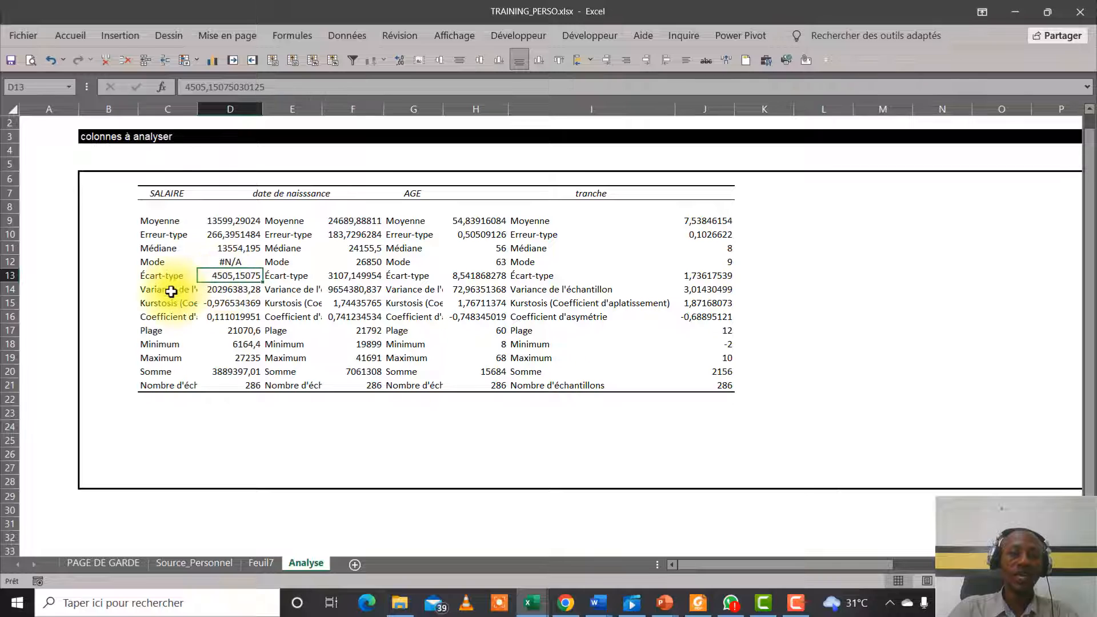
pyautogui.moveTo(199, 109); pyautogui.dragTo(259, 110)
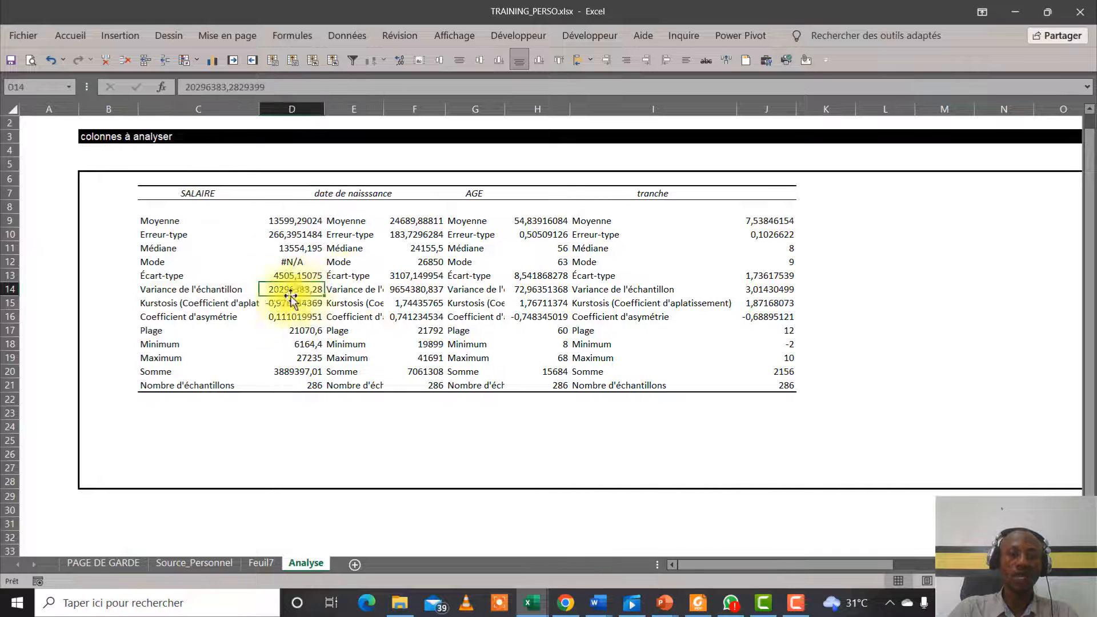
pyautogui.click(186, 302)
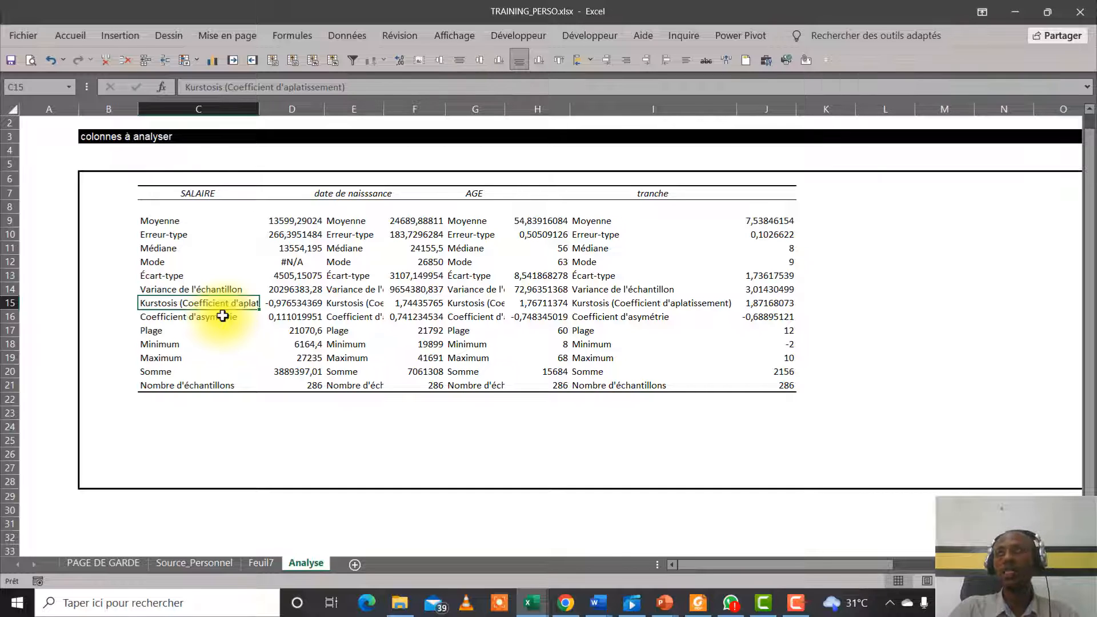
pyautogui.click(283, 302)
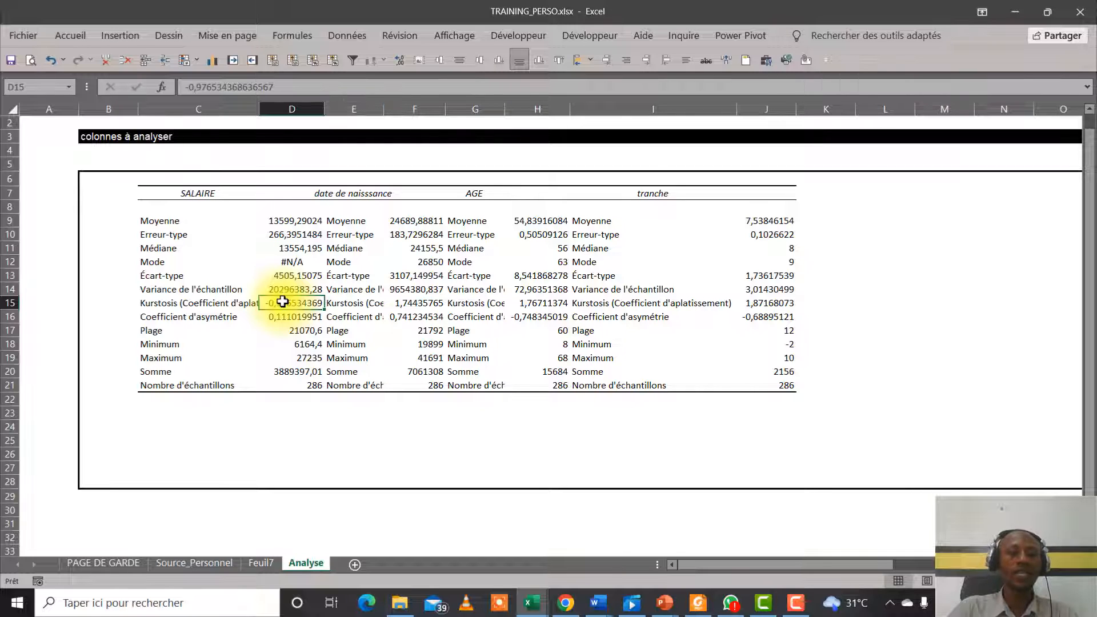
# Review the remaining salary statistics from Coefficient d'asymétrie through Plage, Minimum, Maximum and Somme to Nombre d'échantillons
pyautogui.click(182, 318)
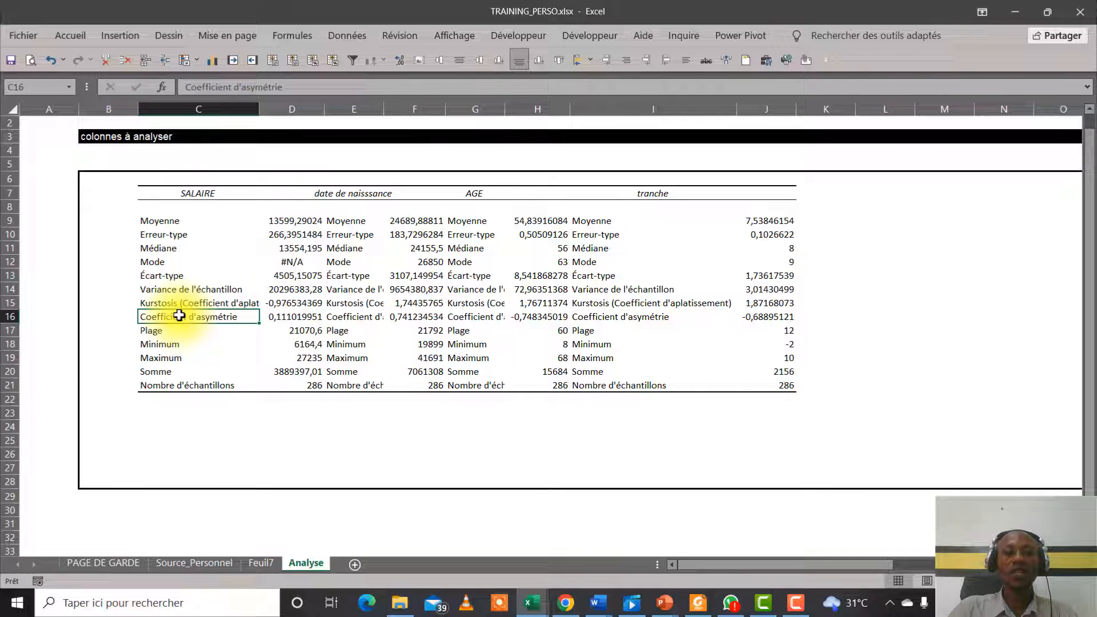
pyautogui.click(277, 315)
pyautogui.click(175, 330)
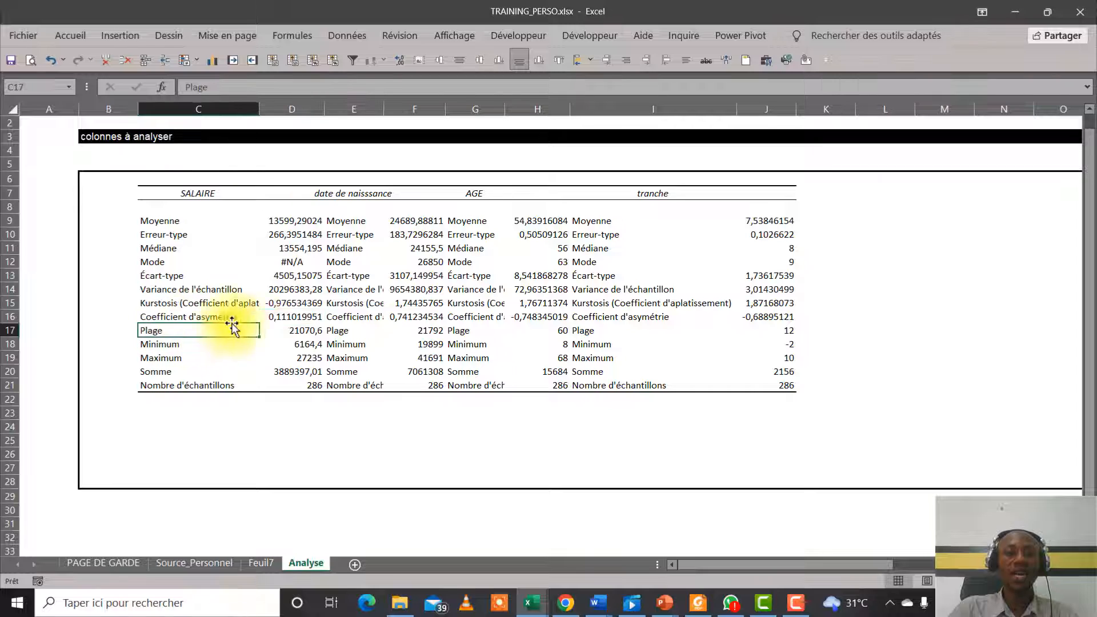
pyautogui.click(271, 329)
pyautogui.click(184, 344)
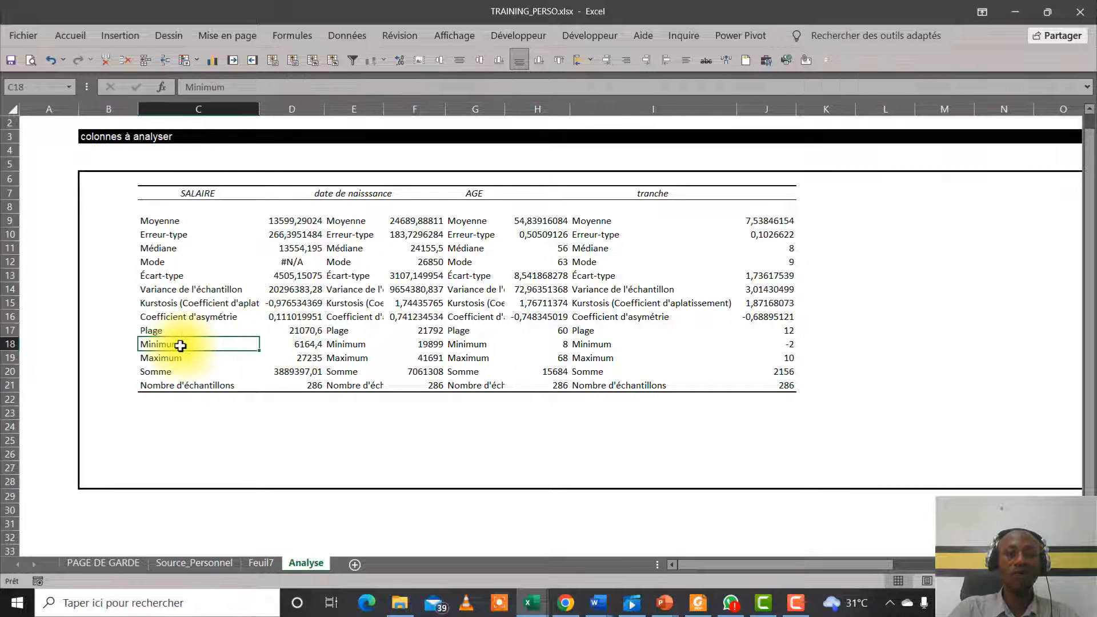
pyautogui.click(301, 342)
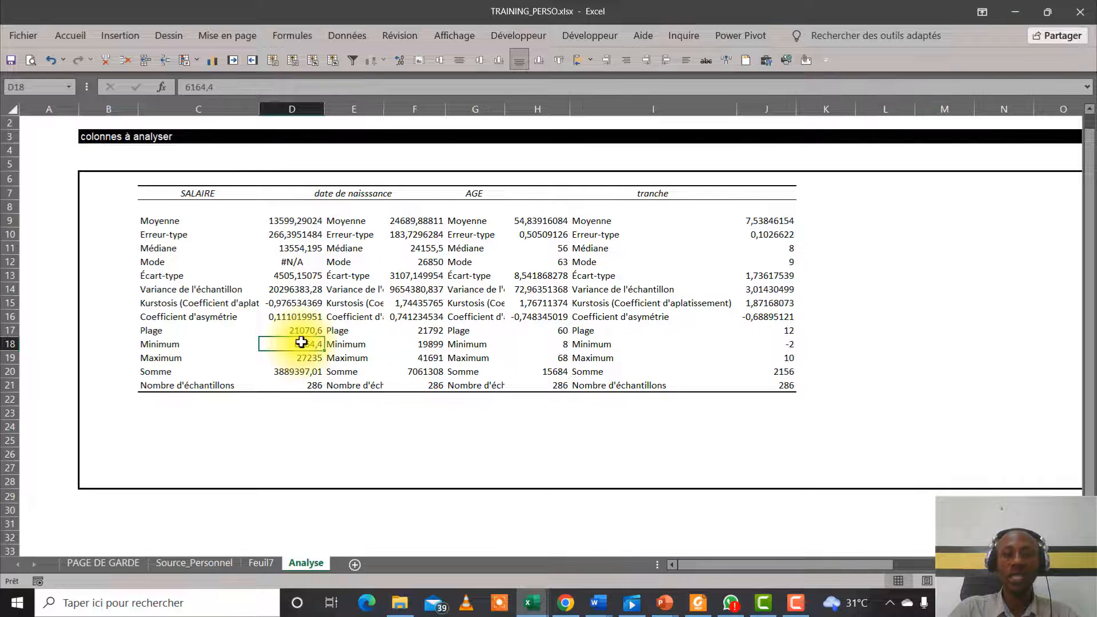
pyautogui.click(162, 360)
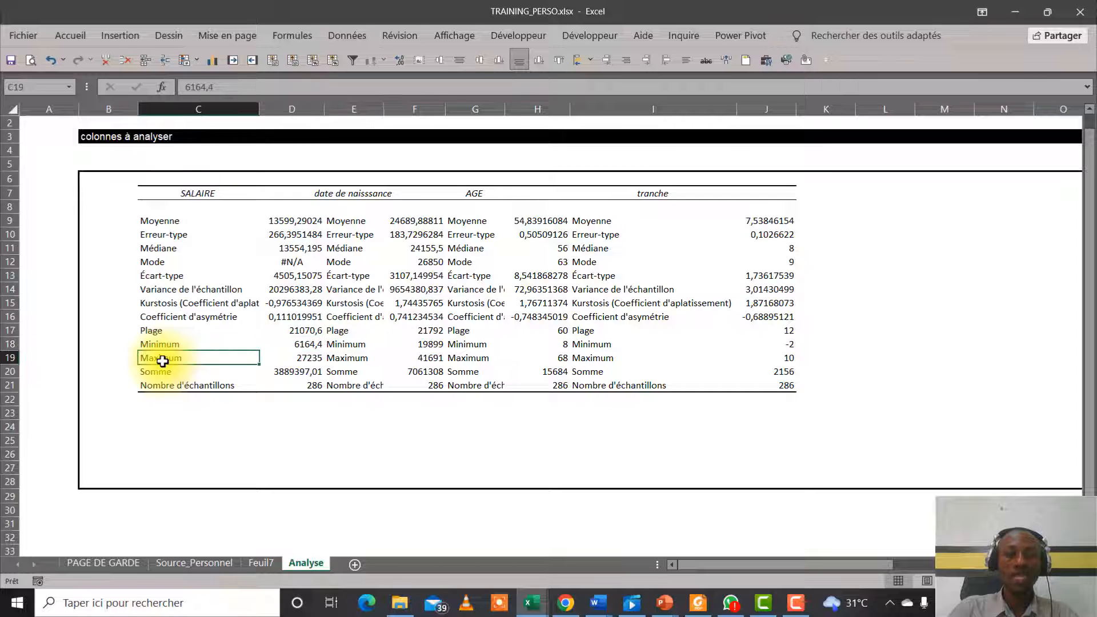
pyautogui.click(307, 359)
pyautogui.click(166, 373)
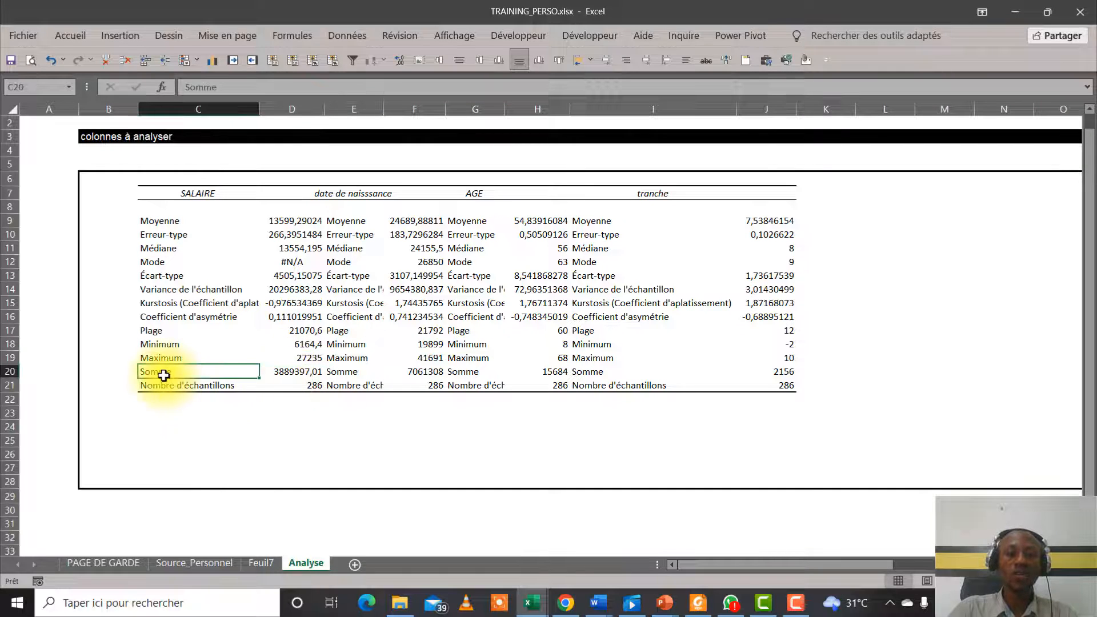
pyautogui.click(278, 371)
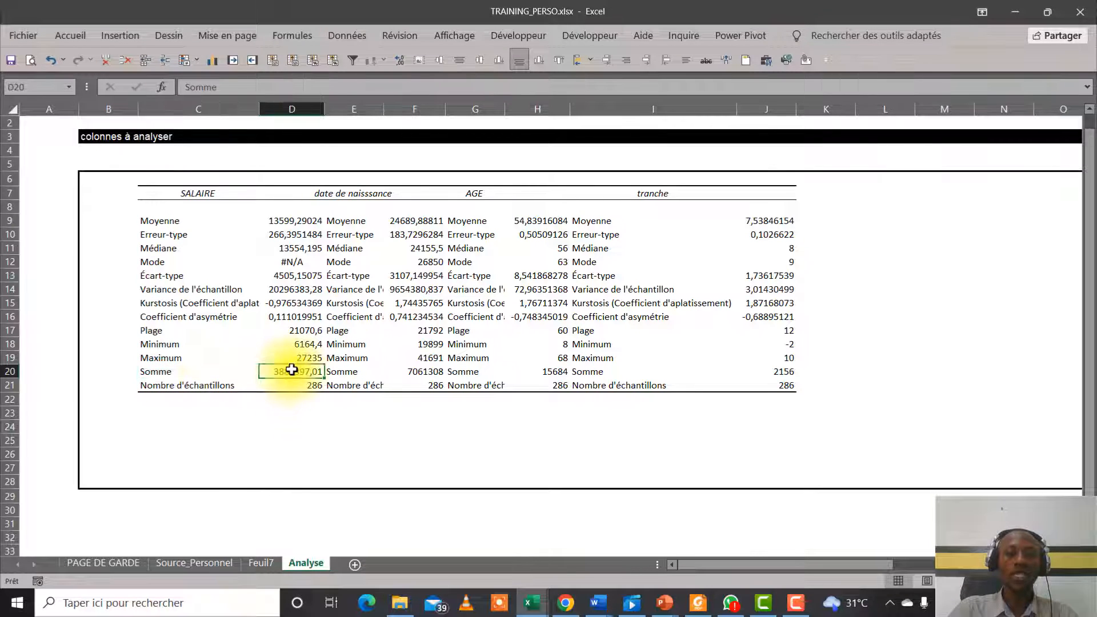
pyautogui.click(171, 385)
pyautogui.click(302, 386)
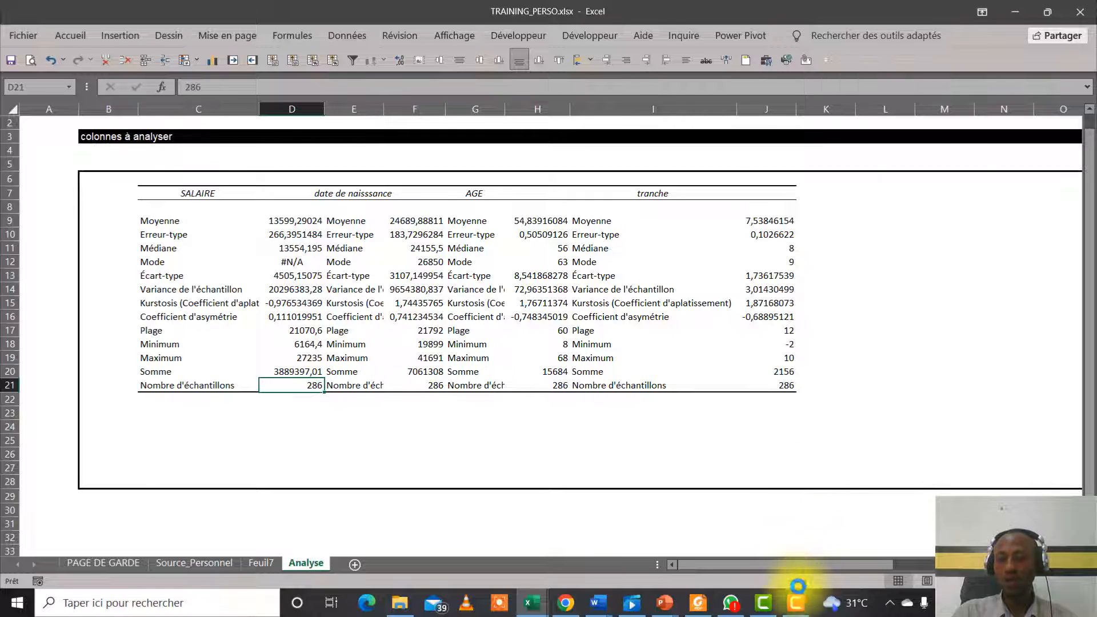
pyautogui.click(807, 611)
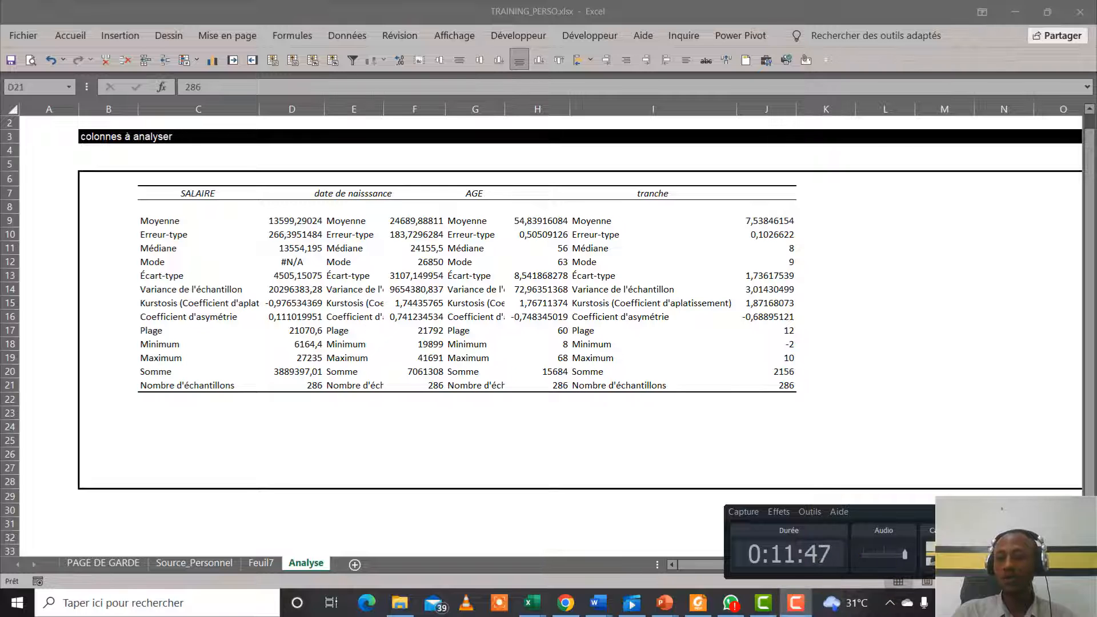